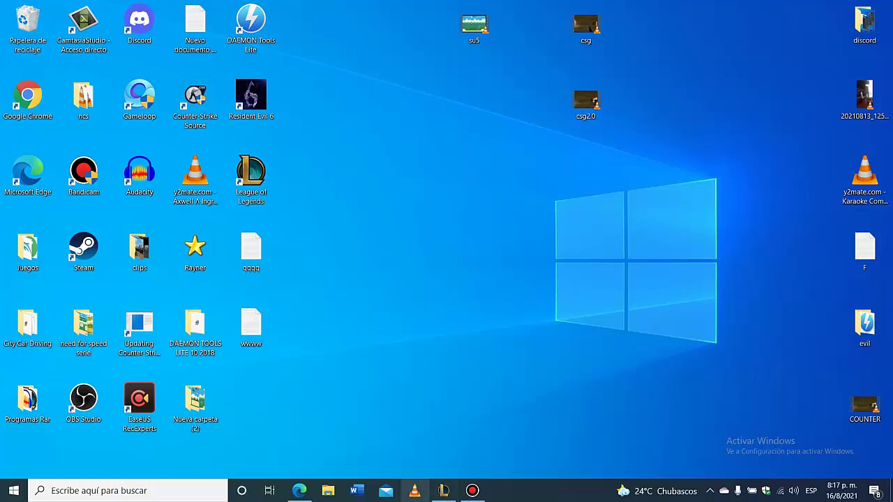
Step: Open VLC media player and close it again
{"action": "left_click", "coordinate": [415, 491]}
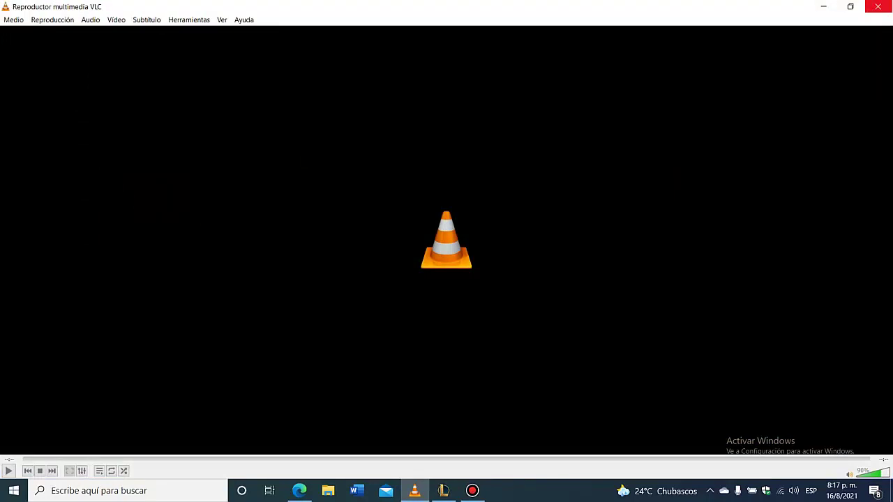
{"action": "left_click", "coordinate": [878, 7]}
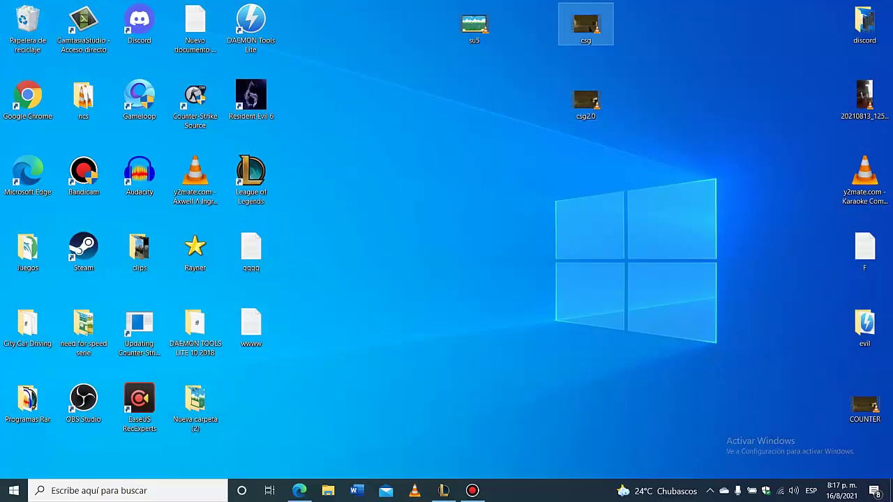
Step: Check the file size of the csg video in its properties, and close them
{"action": "right_click", "coordinate": [585, 25]}
{"action": "left_click", "coordinate": [614, 376]}
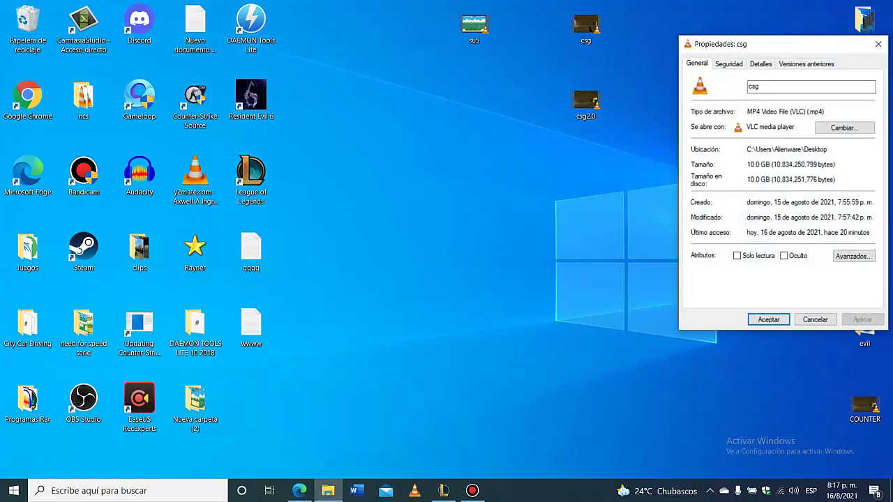
{"action": "left_click_drag", "start_coordinate": [747, 165], "coordinate": [771, 164]}
{"action": "left_click", "coordinate": [878, 44]}
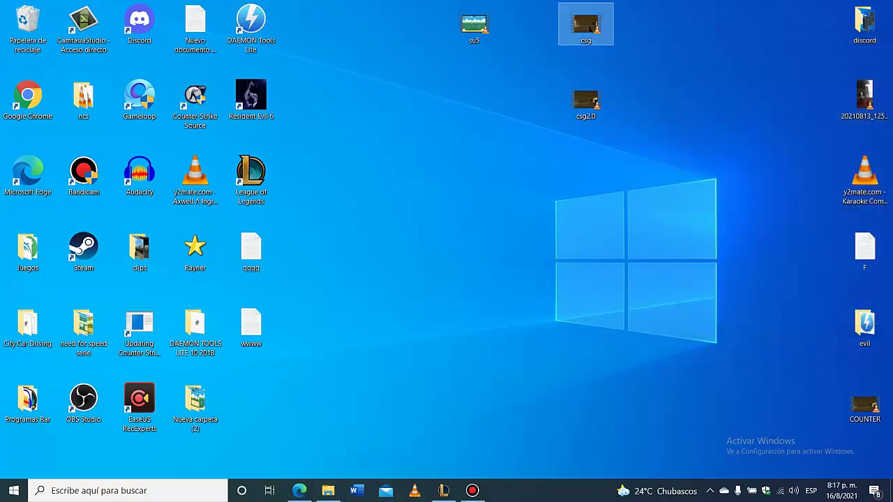
Step: Check the file size of the csg2.0 video in its properties, and close them
{"action": "left_click", "coordinate": [586, 99]}
{"action": "mouse_move", "coordinate": [585, 101]}
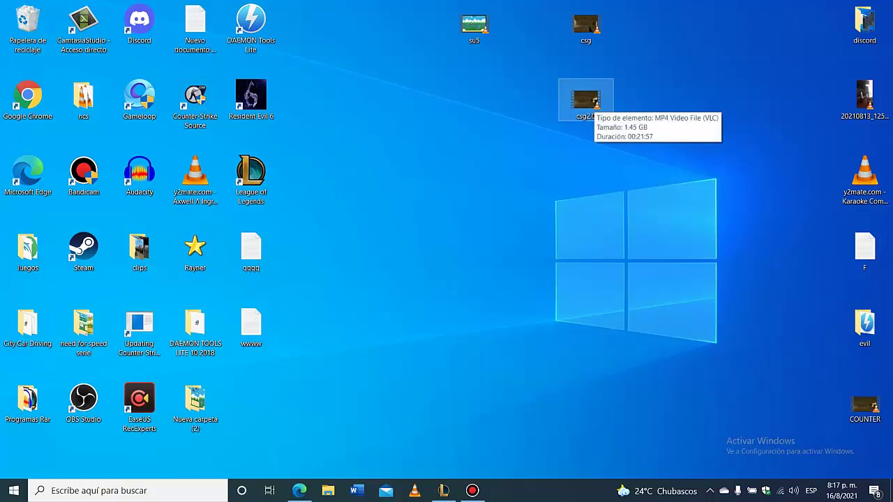
{"action": "right_click", "coordinate": [591, 102]}
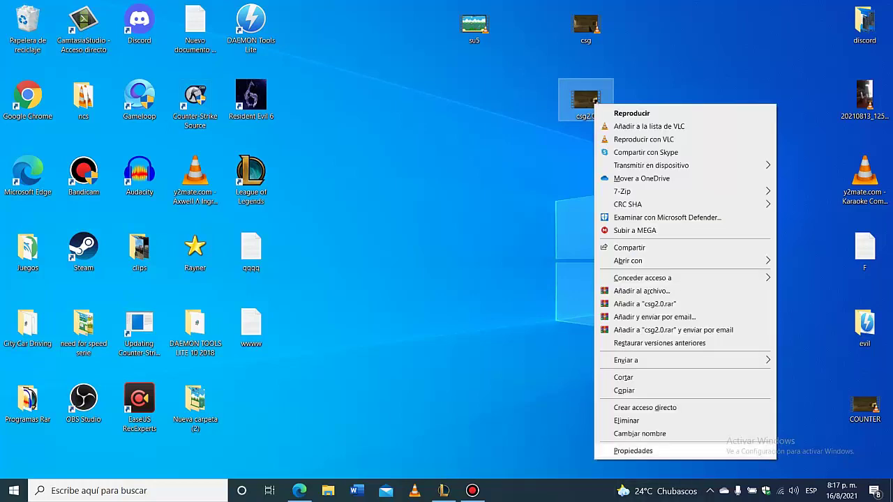
{"action": "key", "text": "Escape"}
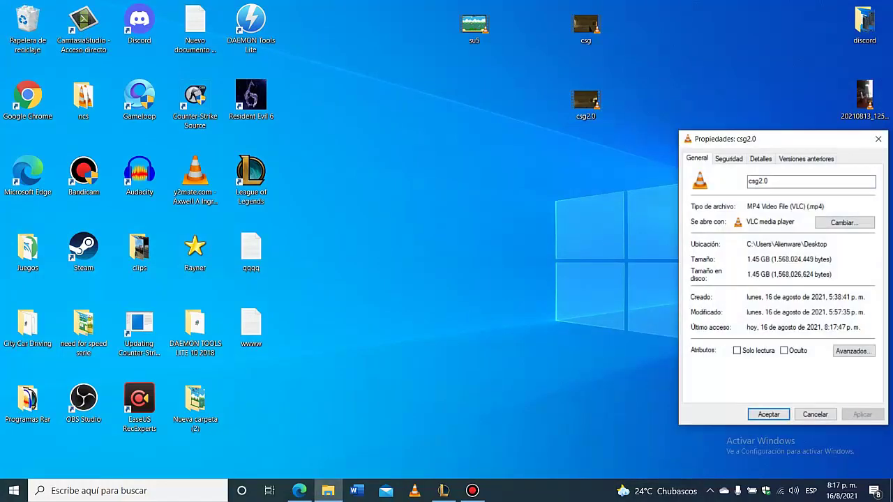
{"action": "left_click_drag", "start_coordinate": [749, 259], "coordinate": [757, 259]}
{"action": "left_click", "coordinate": [878, 139]}
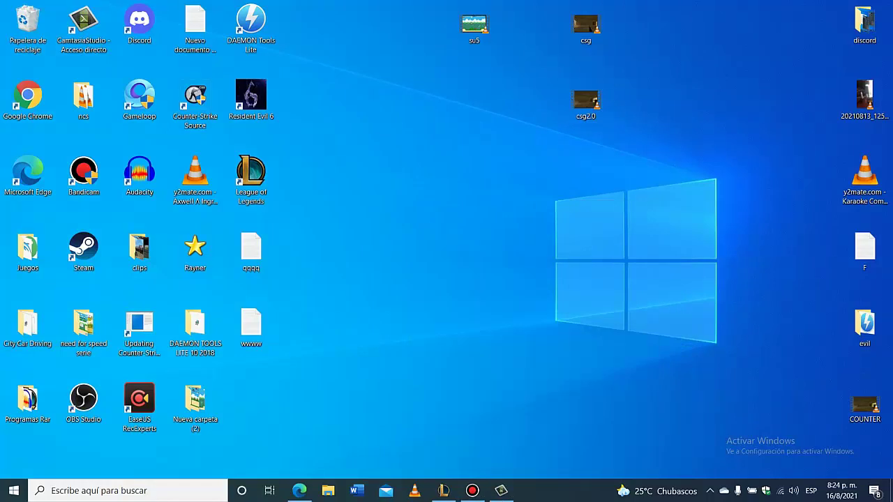
Step: Examine the size, frame dimensions and total bitrate of the su5 video in its properties, and close them
{"action": "mouse_move", "coordinate": [475, 25]}
{"action": "left_mouse_down"}
{"action": "mouse_move", "coordinate": [456, 91]}
{"action": "mouse_move", "coordinate": [474, 25]}
{"action": "left_mouse_up"}
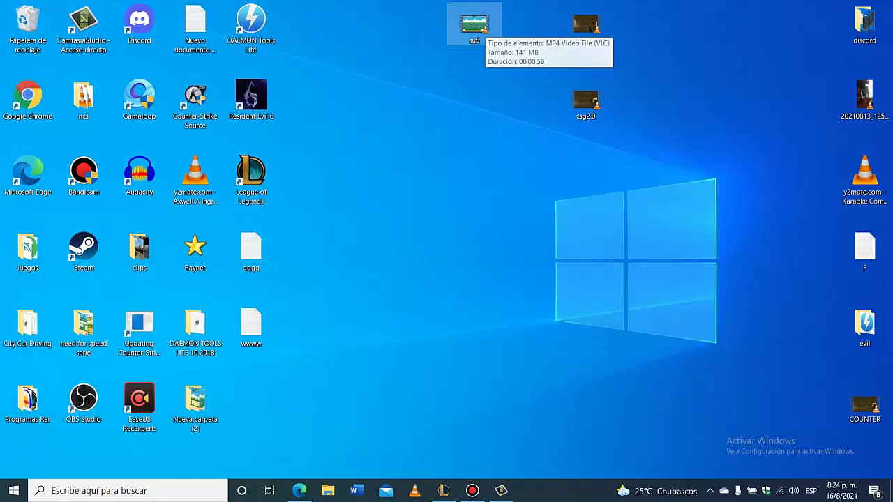
{"action": "right_click", "coordinate": [476, 33]}
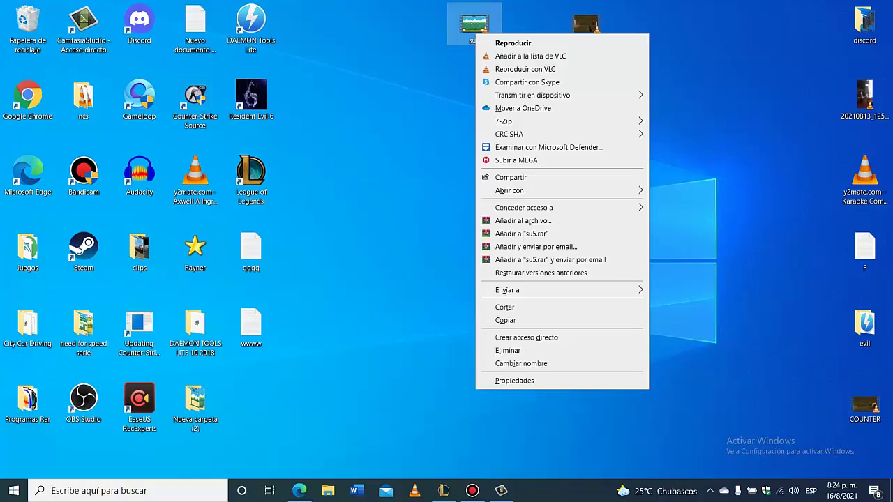
{"action": "left_click", "coordinate": [514, 380]}
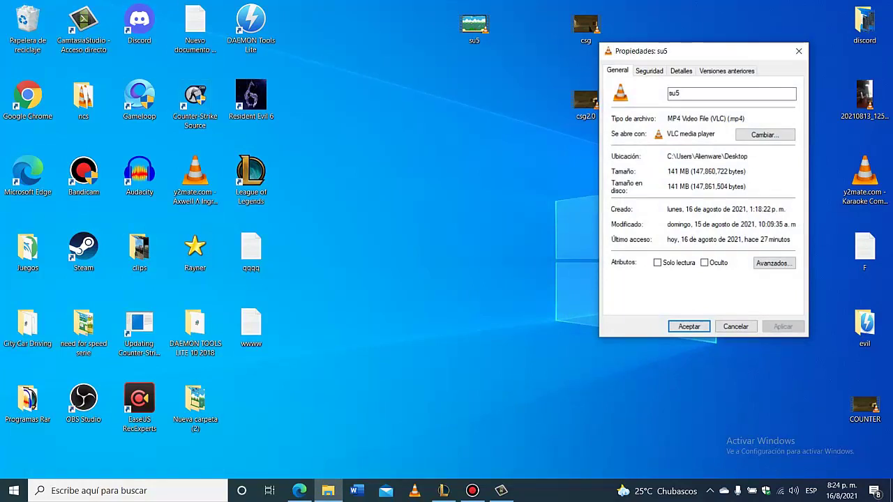
{"action": "left_click", "coordinate": [681, 70]}
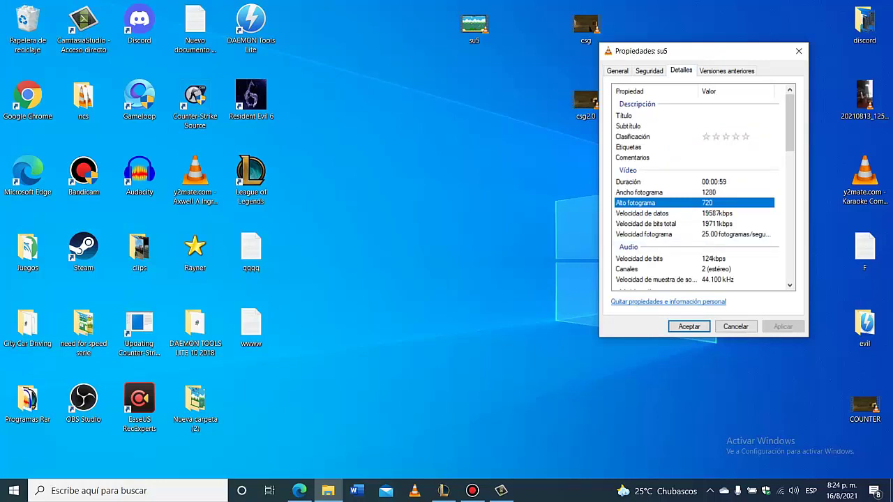
{"action": "left_click", "coordinate": [656, 224]}
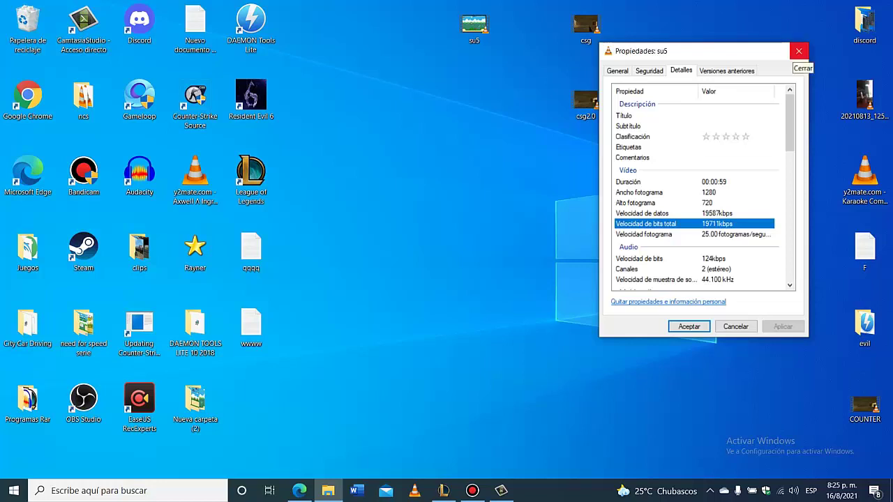
{"action": "left_click", "coordinate": [799, 51]}
Step: Switch to VLC media player and start a media conversion
{"action": "key", "text": "Return"}
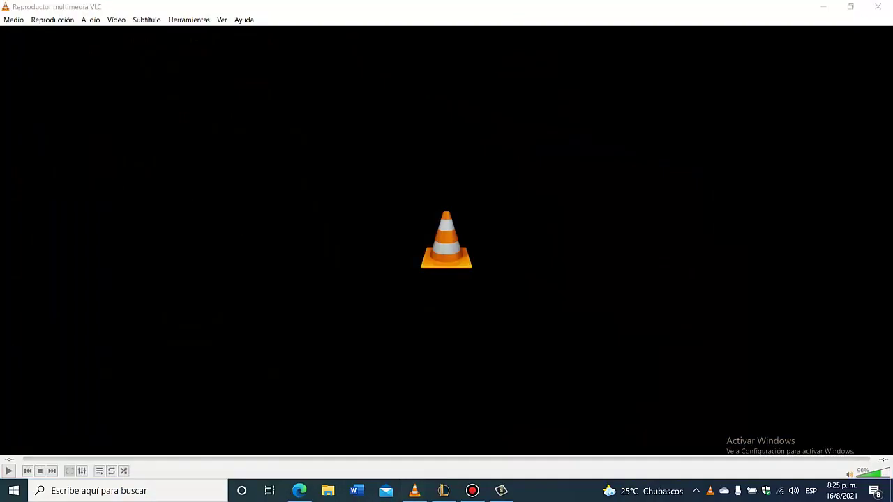
{"action": "left_click", "coordinate": [14, 20]}
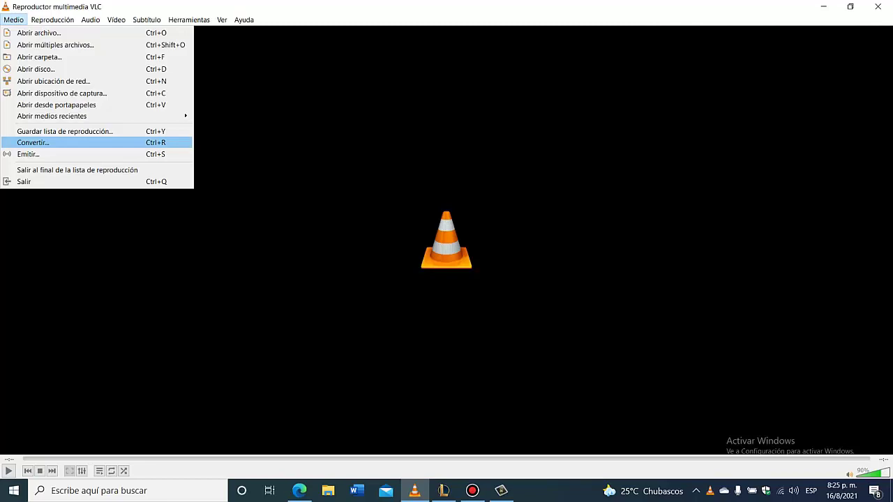
{"action": "key", "text": "Return"}
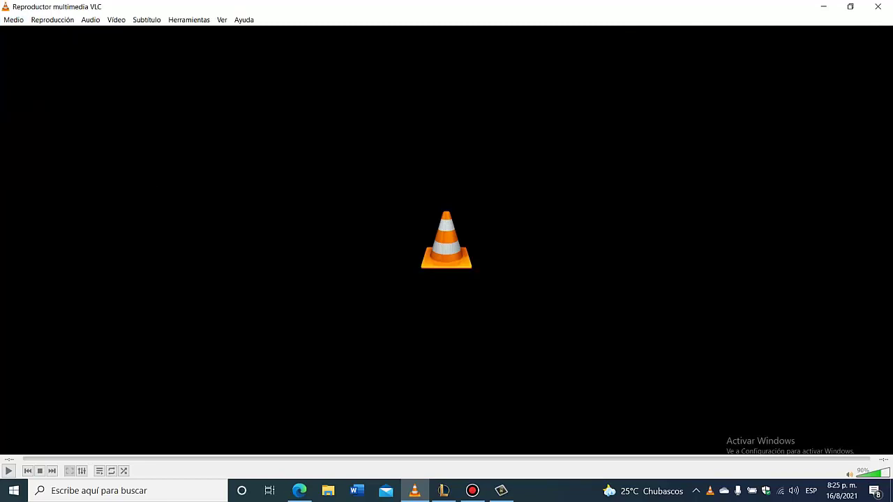
{"action": "left_click", "coordinate": [13, 19]}
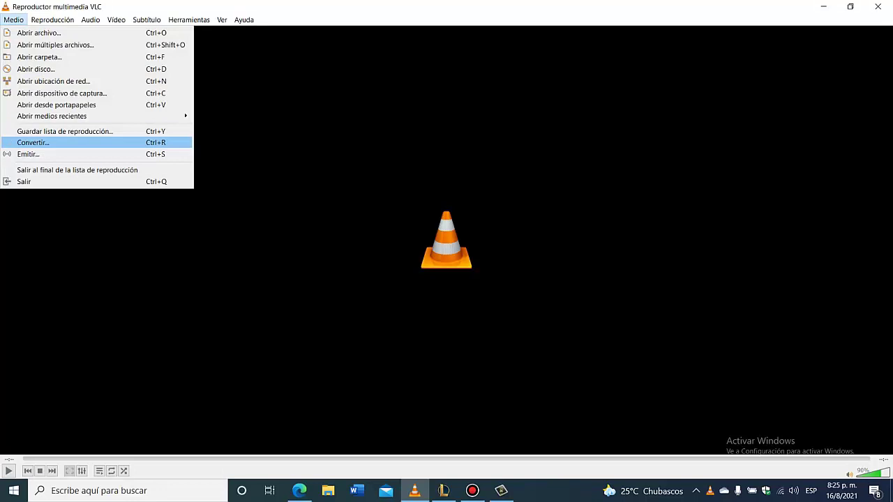
{"action": "key", "text": "Return"}
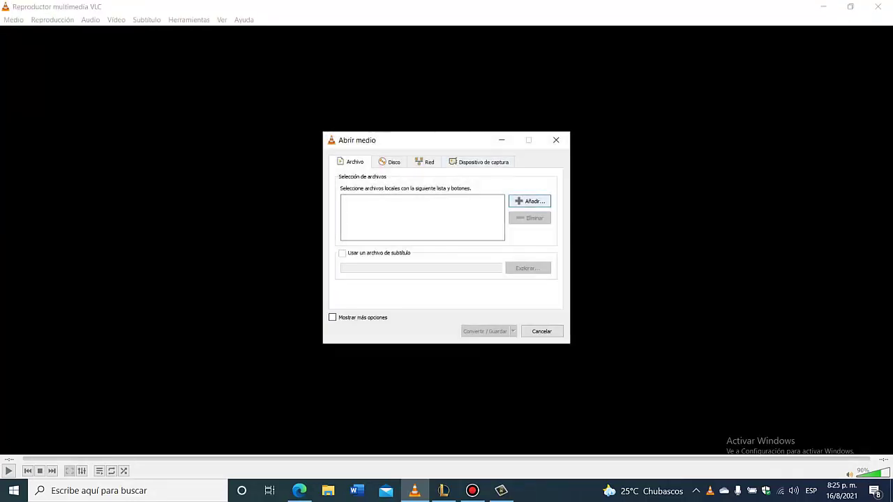
Step: Add the su5 video from the desktop as the file to convert
{"action": "left_click", "coordinate": [530, 201]}
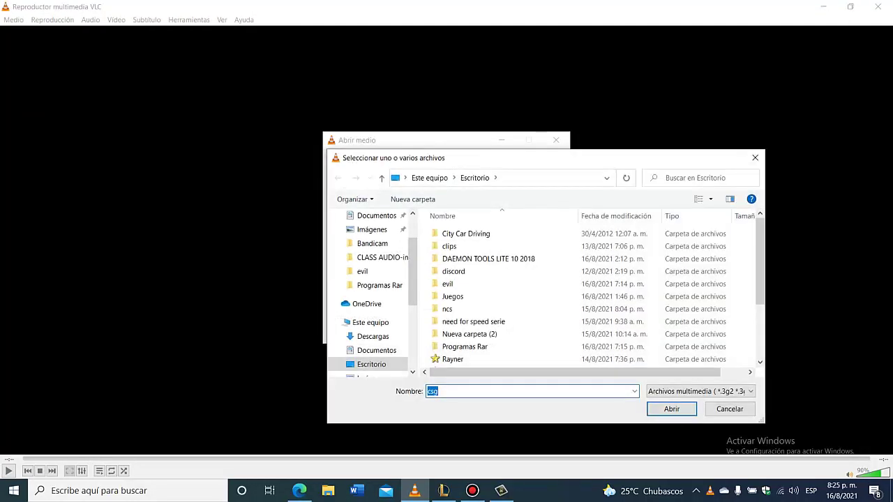
{"action": "scroll", "coordinate": [482, 328], "scroll_direction": "down", "scroll_amount": 2}
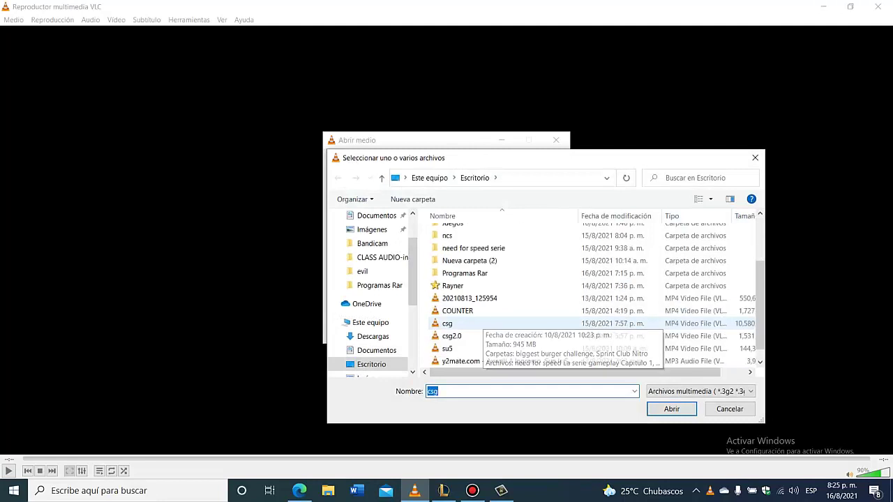
{"action": "left_click", "coordinate": [447, 348]}
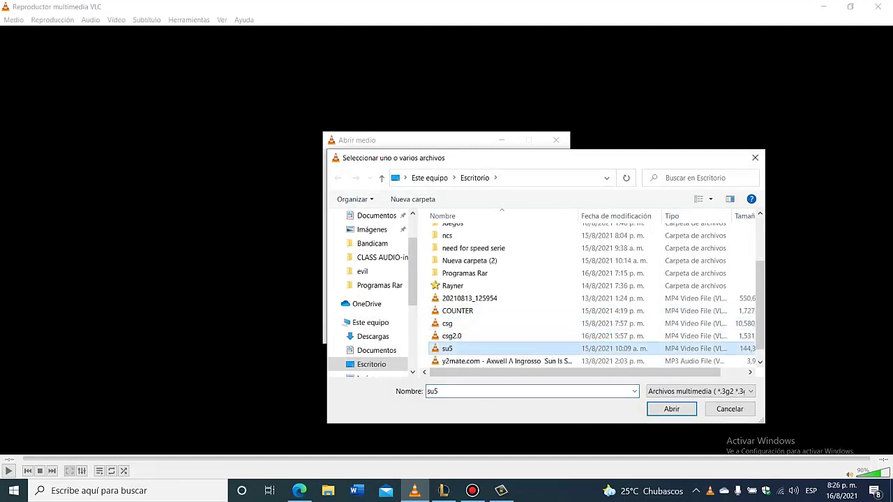
{"action": "key", "text": "Return"}
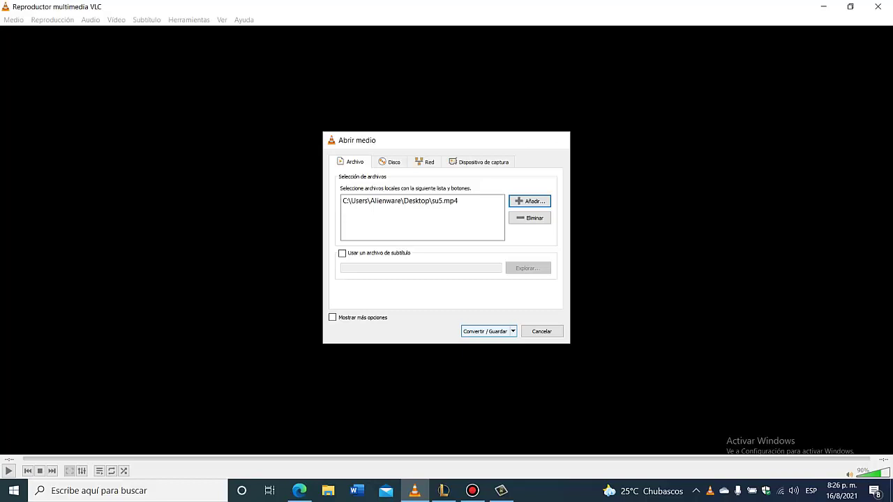
Step: Proceed to the conversion settings and keep the Video - H.264 + MP3 (MP4) profile
{"action": "left_click", "coordinate": [485, 332]}
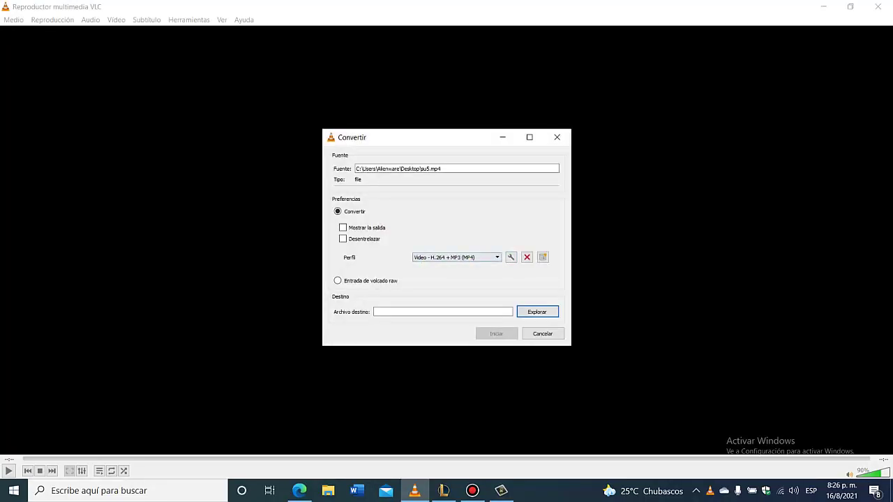
{"action": "left_click", "coordinate": [457, 257]}
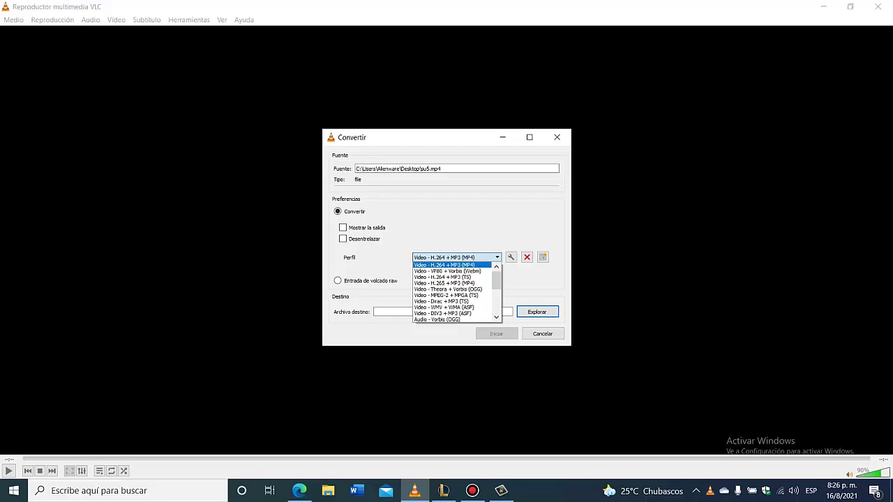
{"action": "key", "text": "Escape"}
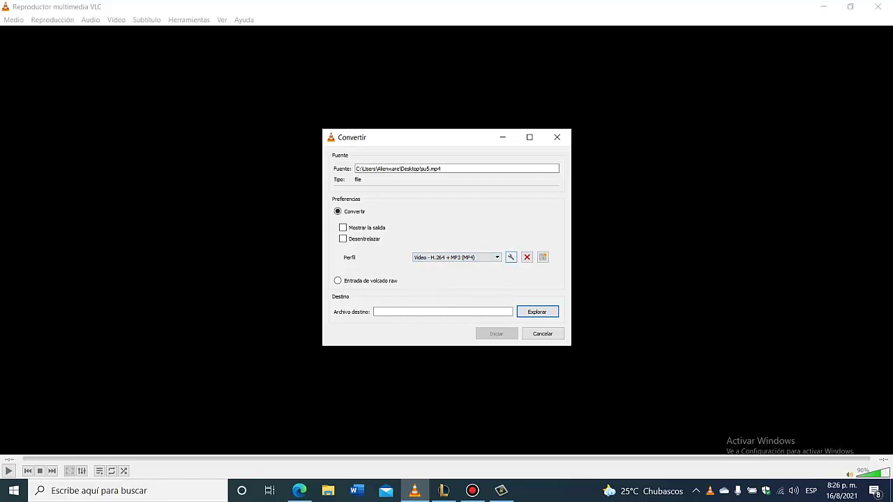
Step: Open the selected conversion profile for editing and choose H-264 as its video codec
{"action": "left_click", "coordinate": [511, 257]}
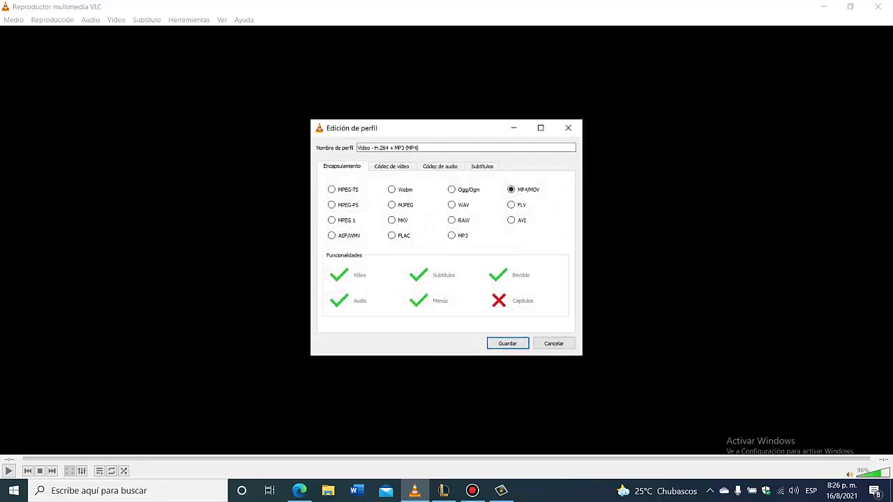
{"action": "left_click", "coordinate": [391, 166]}
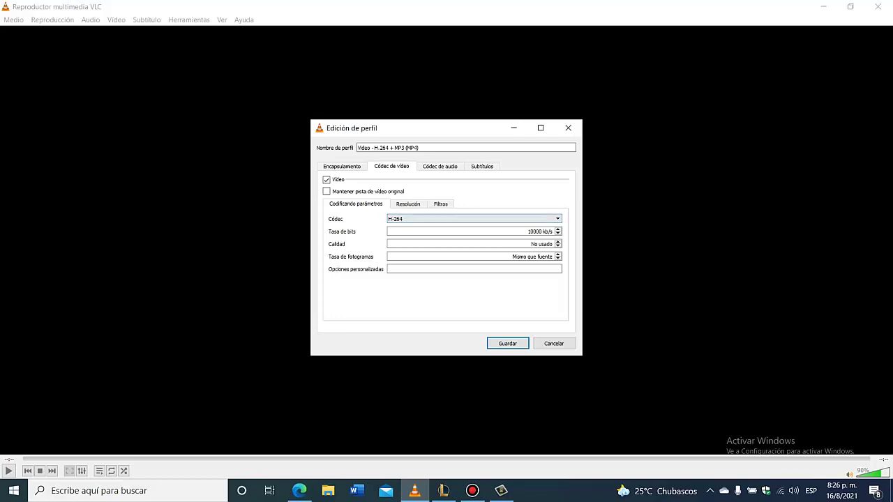
{"action": "left_click", "coordinate": [474, 219]}
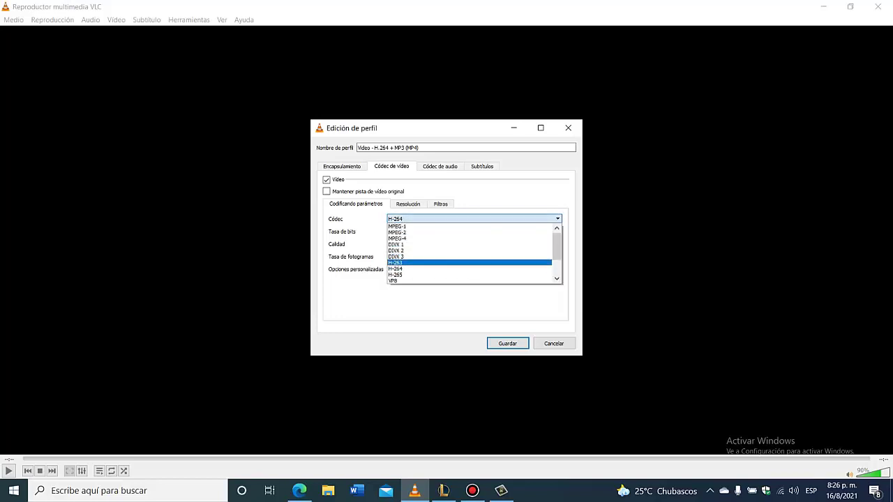
{"action": "left_click", "coordinate": [469, 269]}
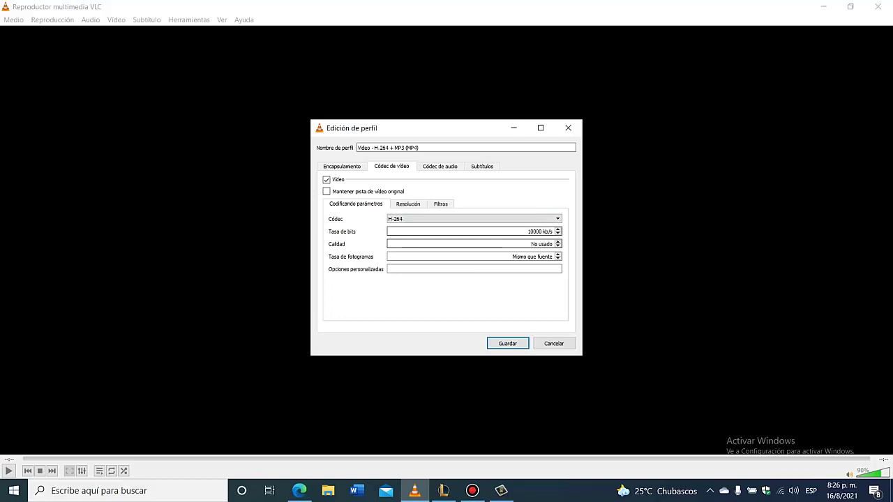
Step: Look up the data rate and total bitrate of the su5 video in its properties for comparison with the profile's bitrate
{"action": "left_click_drag", "start_coordinate": [528, 231], "coordinate": [542, 231]}
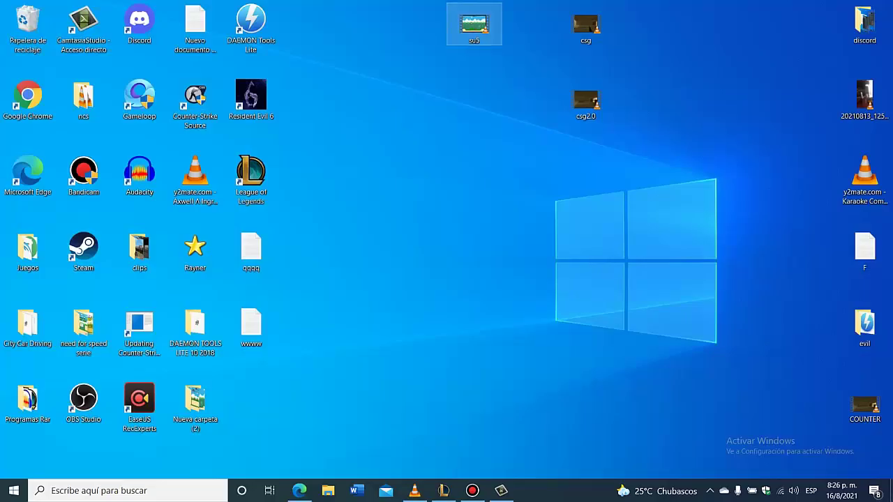
{"action": "right_click", "coordinate": [477, 15]}
{"action": "left_click", "coordinate": [516, 361]}
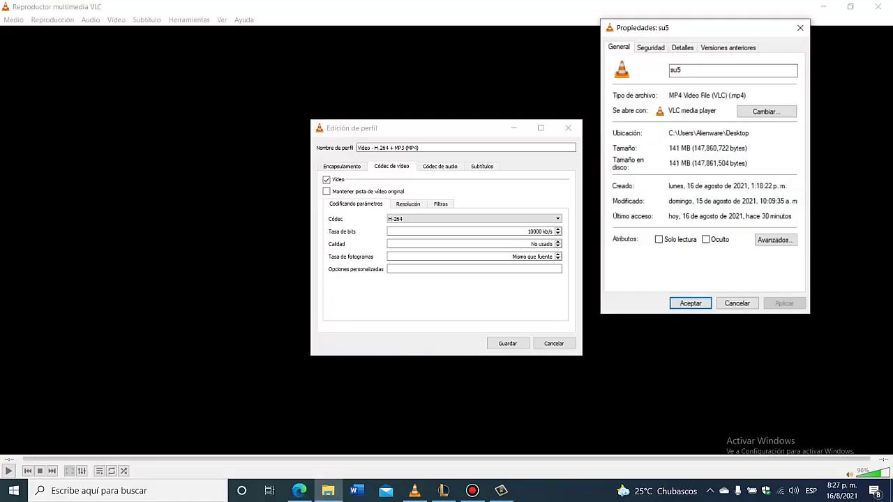
{"action": "left_click", "coordinate": [682, 46]}
{"action": "left_click", "coordinate": [636, 179]}
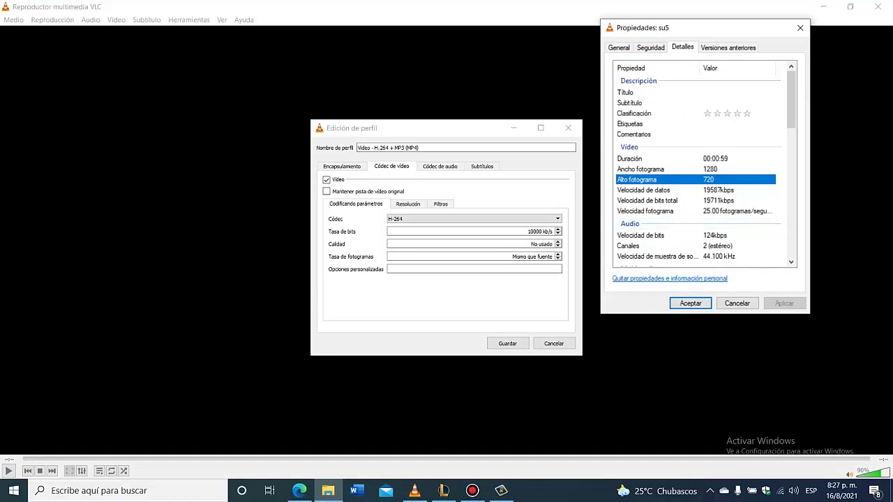
{"action": "left_click", "coordinate": [643, 190]}
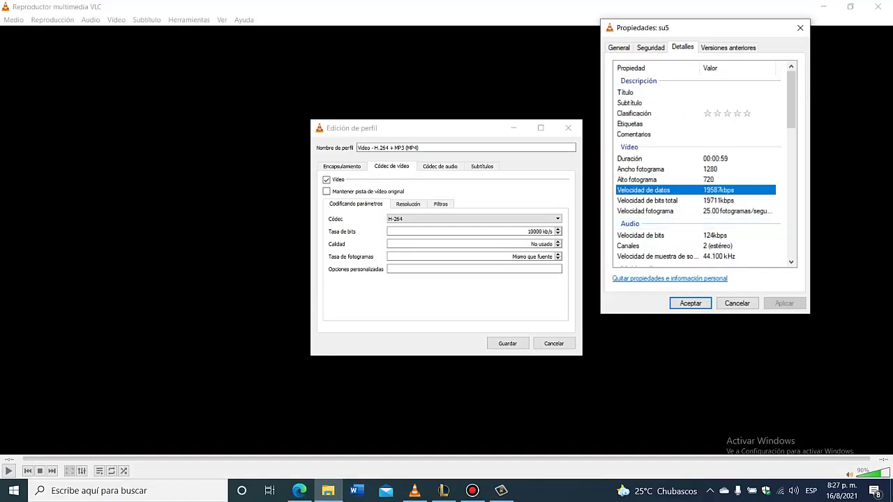
{"action": "left_click", "coordinate": [648, 200]}
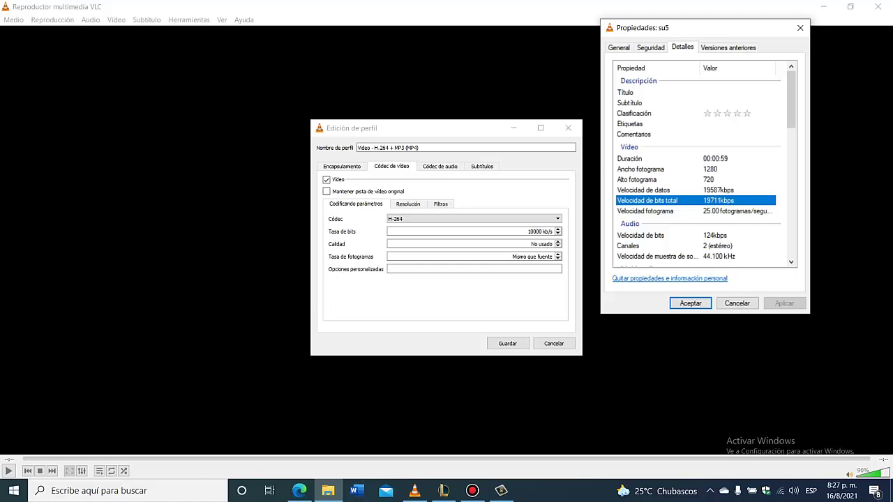
Step: Set the profile's video bitrate to 8500 kb/s and save the edited profile
{"action": "double_click", "coordinate": [536, 231]}
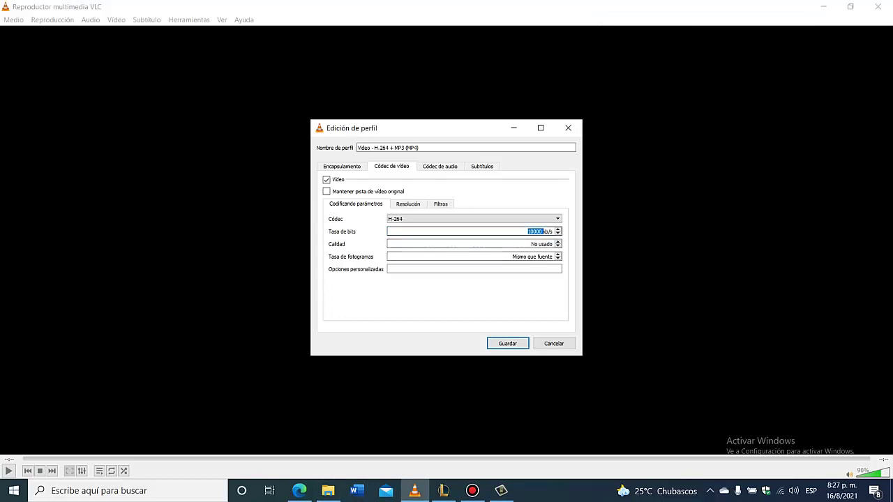
{"action": "left_click_drag", "start_coordinate": [527, 231], "coordinate": [539, 231]}
{"action": "type", "text": "8"}
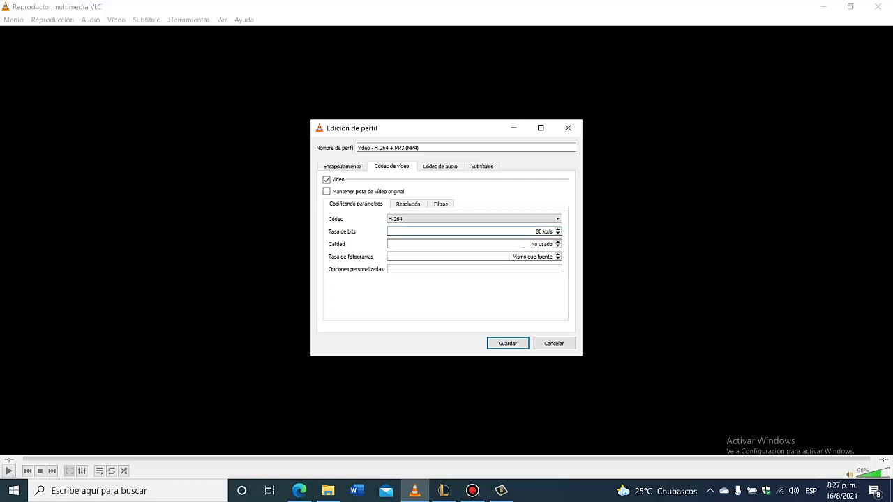
{"action": "type", "text": "50"}
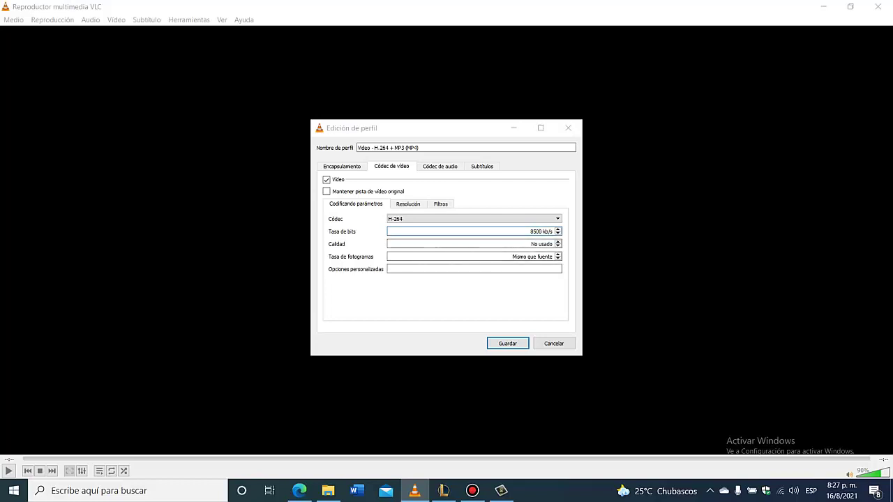
{"action": "left_click", "coordinate": [530, 231]}
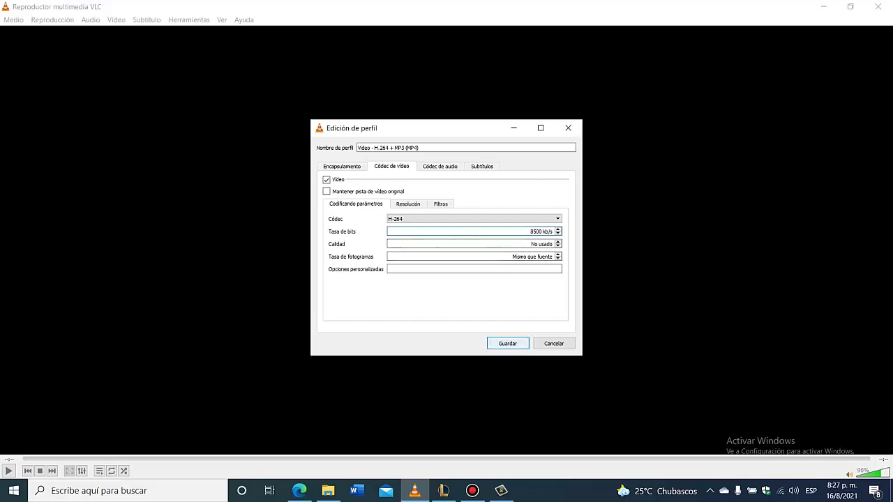
{"action": "key", "text": "Return"}
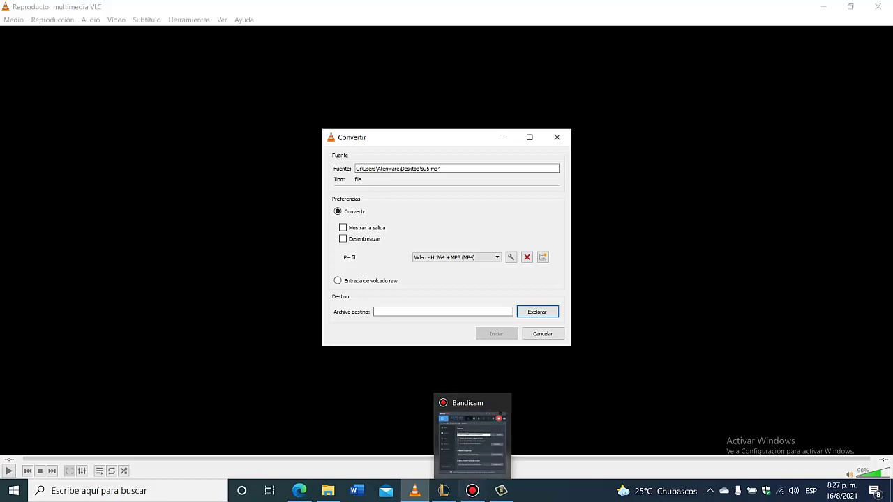
{"action": "left_click", "coordinate": [472, 490]}
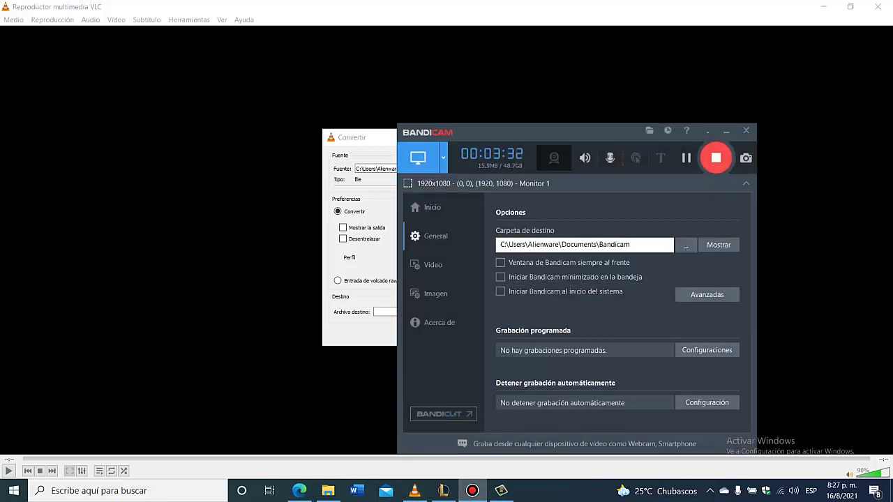
{"action": "left_click", "coordinate": [726, 131]}
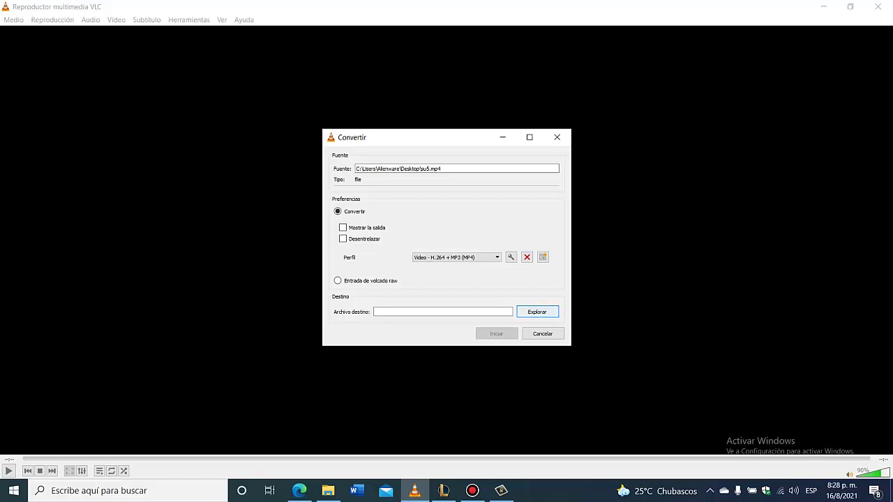
Step: Set the destination file to su5.1 on the desktop as MP4 and start the conversion
{"action": "left_click", "coordinate": [537, 312]}
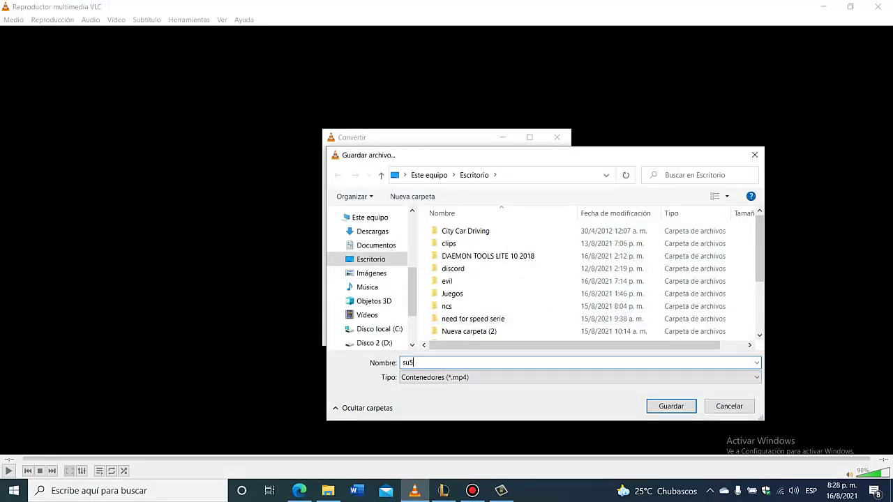
{"action": "type", "text": "."}
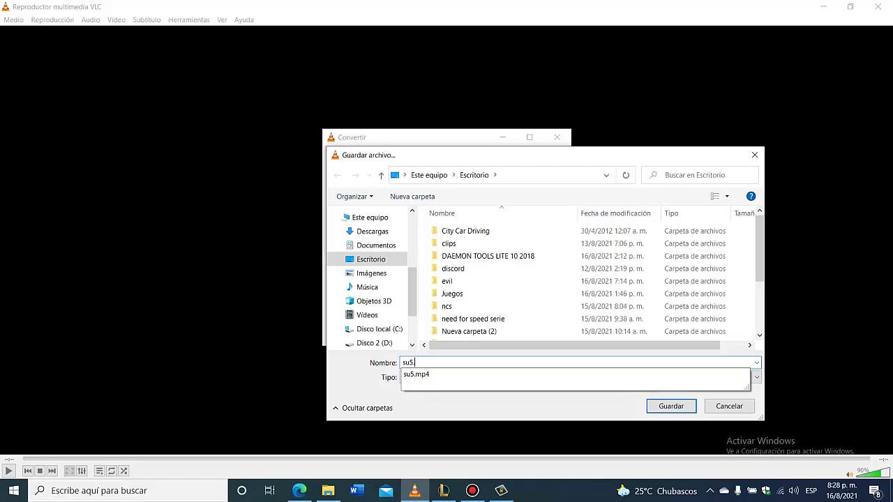
{"action": "type", "text": "1"}
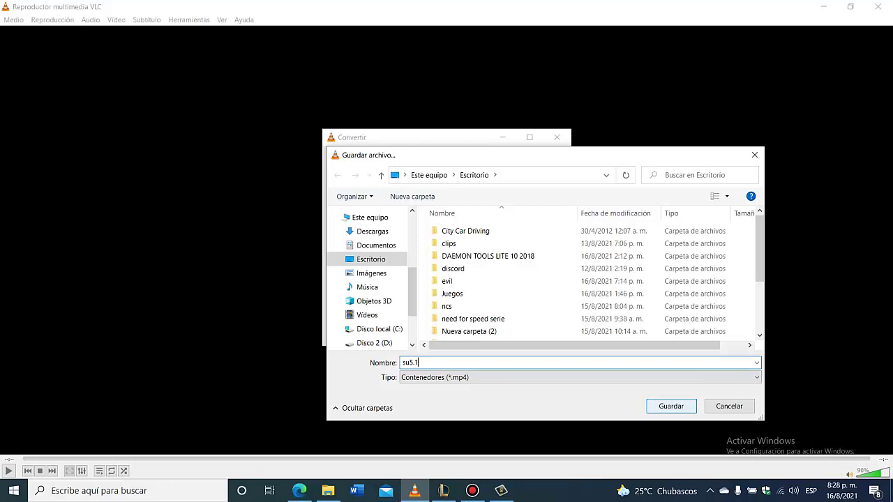
{"action": "key", "text": "Return"}
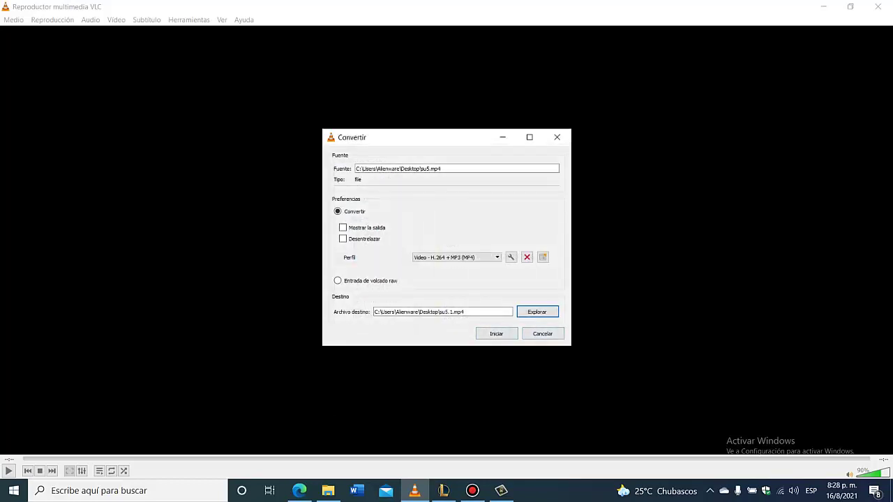
{"action": "left_click", "coordinate": [495, 334]}
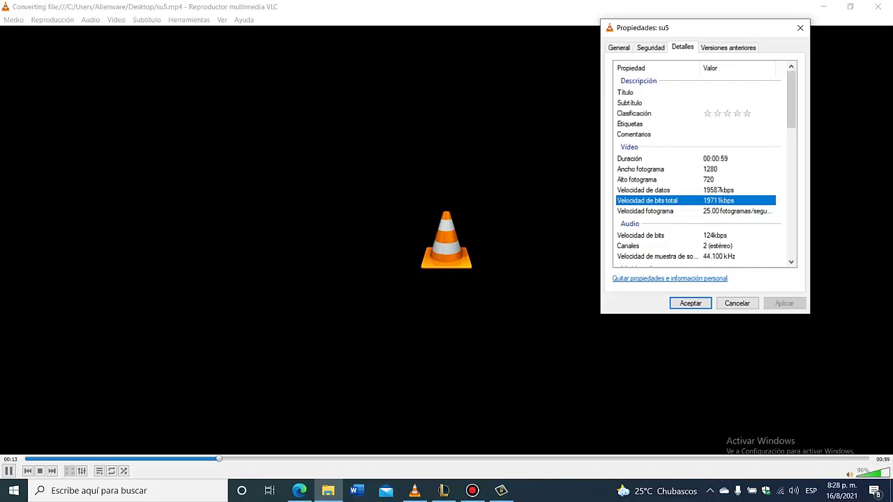
Step: Show the desktop and place the new su5.1 file directly below su5
{"action": "key", "text": "super+m"}
{"action": "key", "text": "Escape"}
{"action": "left_click_drag", "start_coordinate": [251, 403], "coordinate": [474, 99]}
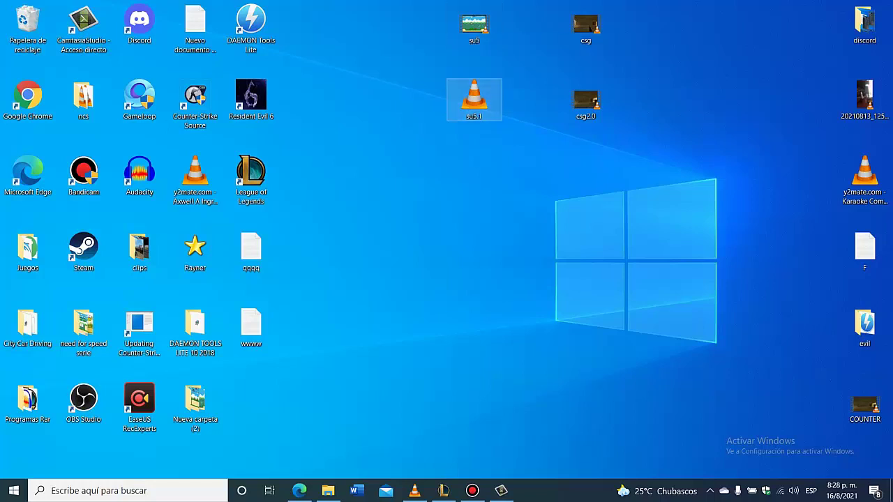
Step: Check the file size of su5.1 in its properties during the conversion, and close the open properties windows
{"action": "right_click", "coordinate": [480, 107]}
{"action": "left_click", "coordinate": [510, 456]}
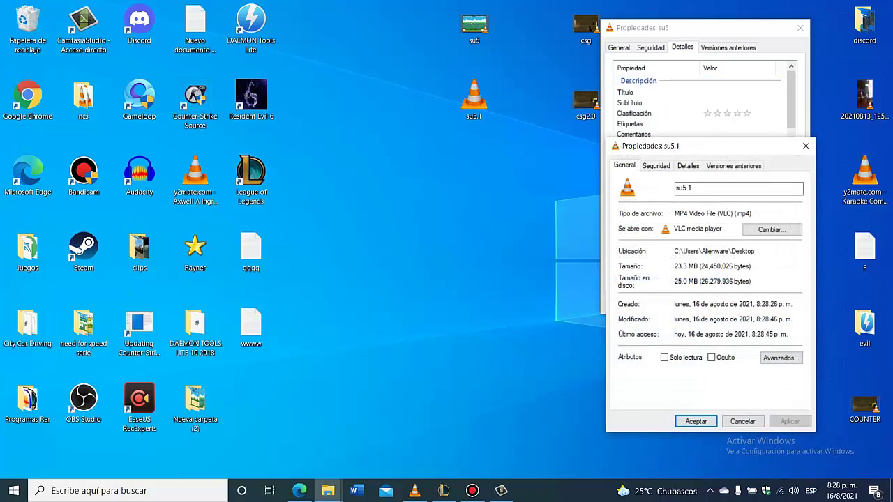
{"action": "left_click", "coordinate": [806, 145]}
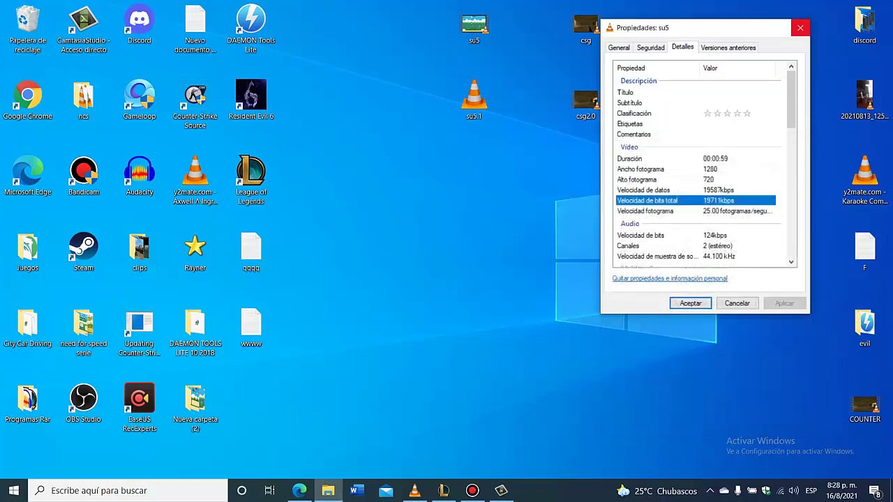
{"action": "left_click", "coordinate": [800, 27]}
{"action": "right_click", "coordinate": [473, 105]}
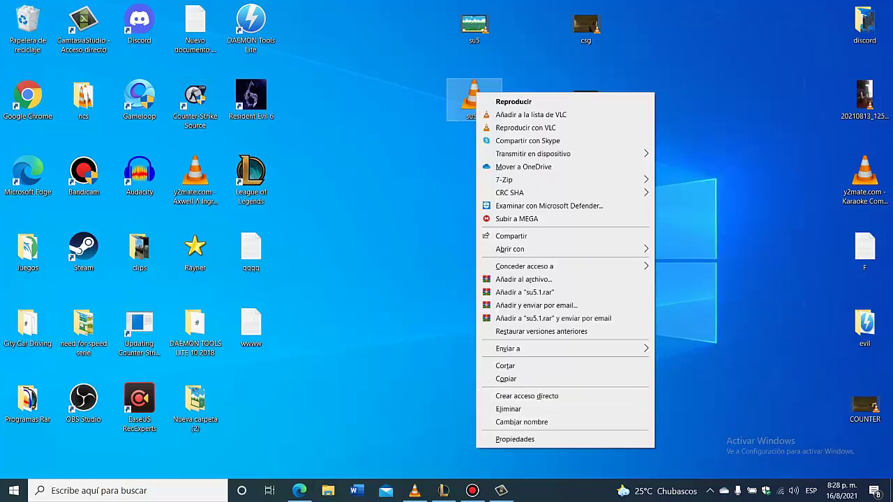
{"action": "left_click", "coordinate": [509, 438]}
{"action": "left_click", "coordinate": [798, 124]}
Step: Return to the VLC window and close it once the conversion has finished
{"action": "double_click", "coordinate": [473, 101]}
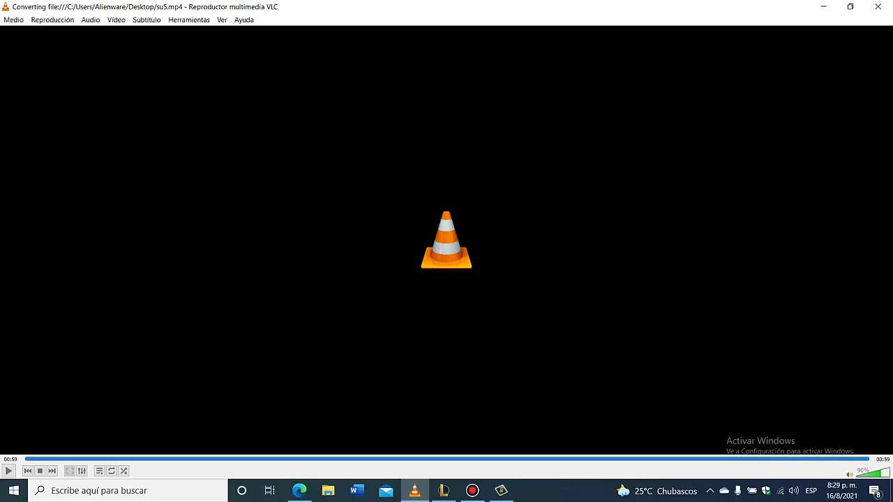
{"action": "left_click", "coordinate": [878, 7]}
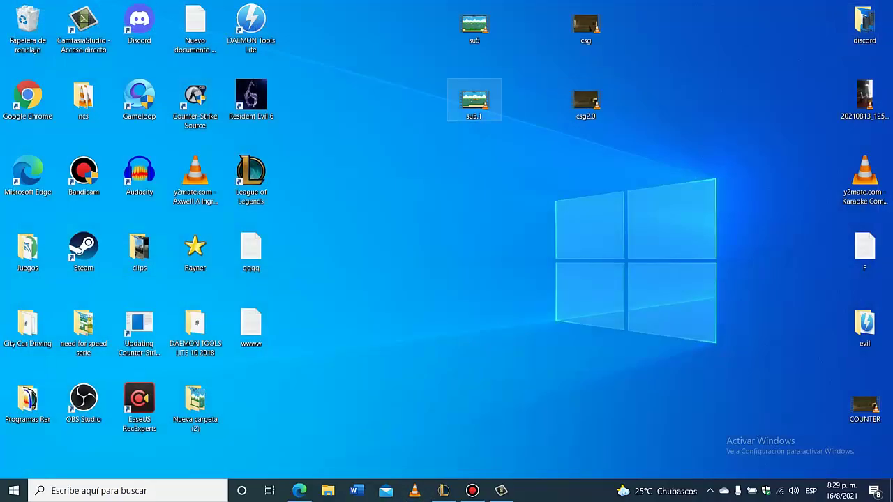
Step: Review the size, frame dimensions and bitrate of the original su5 video in its properties
{"action": "right_click", "coordinate": [479, 106]}
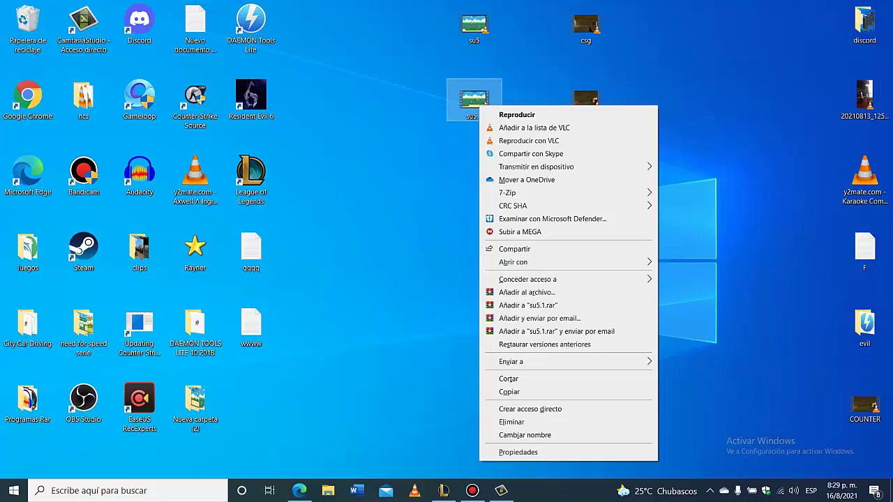
{"action": "key", "text": "Escape"}
{"action": "left_click", "coordinate": [474, 25]}
{"action": "right_click", "coordinate": [477, 21]}
{"action": "left_click", "coordinate": [514, 367]}
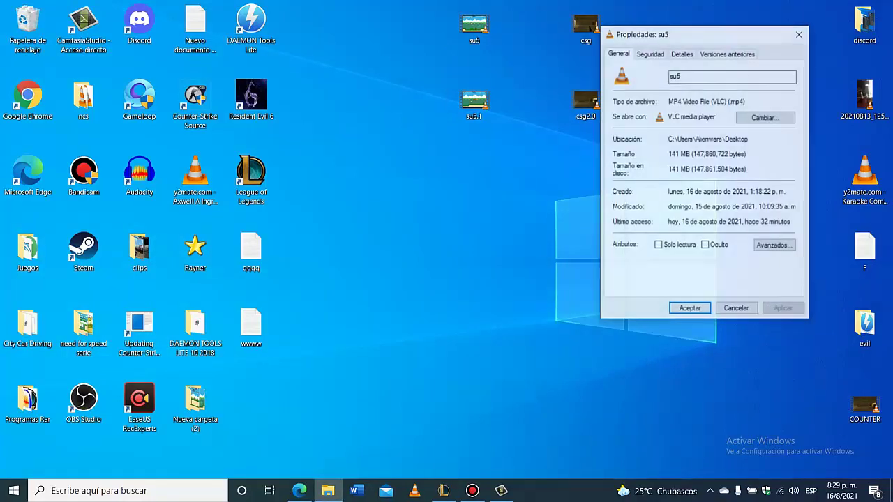
{"action": "left_click", "coordinate": [681, 54]}
{"action": "left_click", "coordinate": [695, 186]}
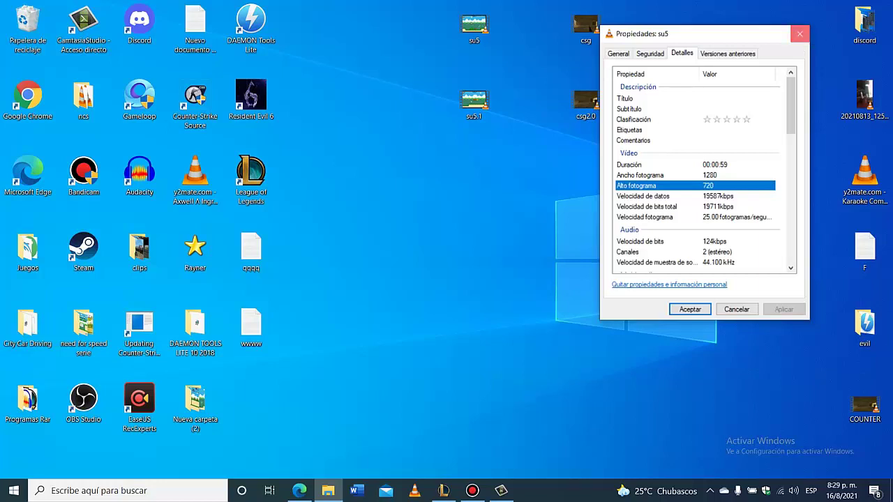
{"action": "left_click", "coordinate": [800, 33]}
Step: Compare the file size of the converted su5.1 video with that of the original su5 in their properties
{"action": "left_click", "coordinate": [474, 100]}
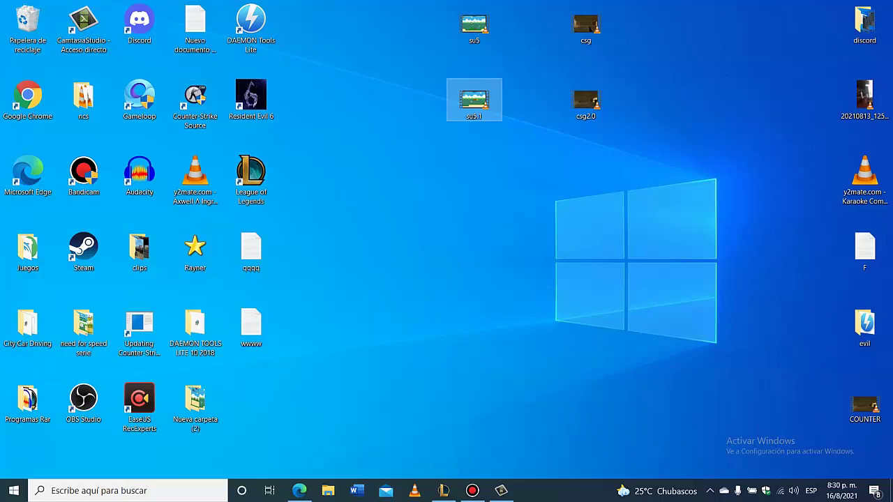
{"action": "right_click", "coordinate": [475, 104]}
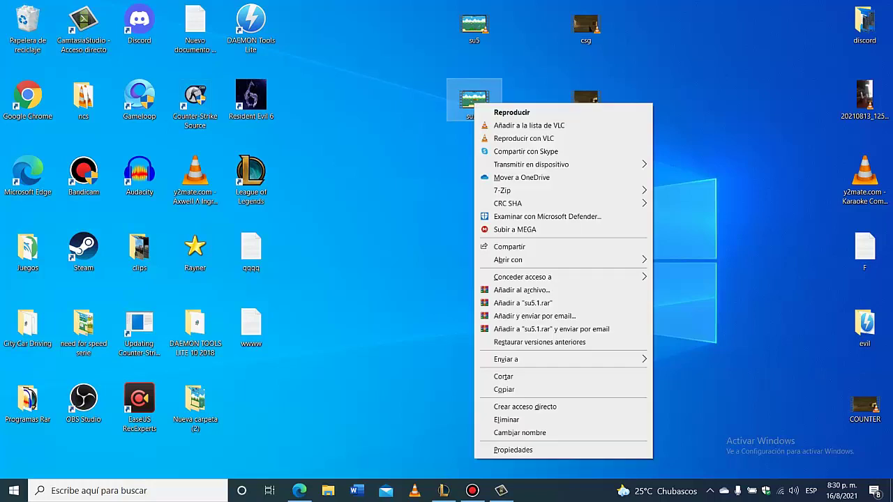
{"action": "left_click", "coordinate": [489, 449]}
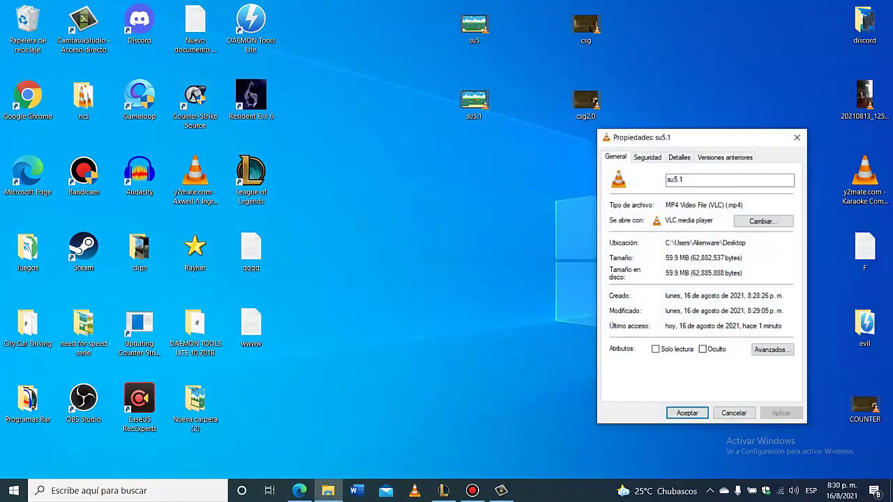
{"action": "left_click_drag", "start_coordinate": [666, 257], "coordinate": [678, 257]}
{"action": "left_click", "coordinate": [474, 28]}
{"action": "right_click", "coordinate": [475, 32]}
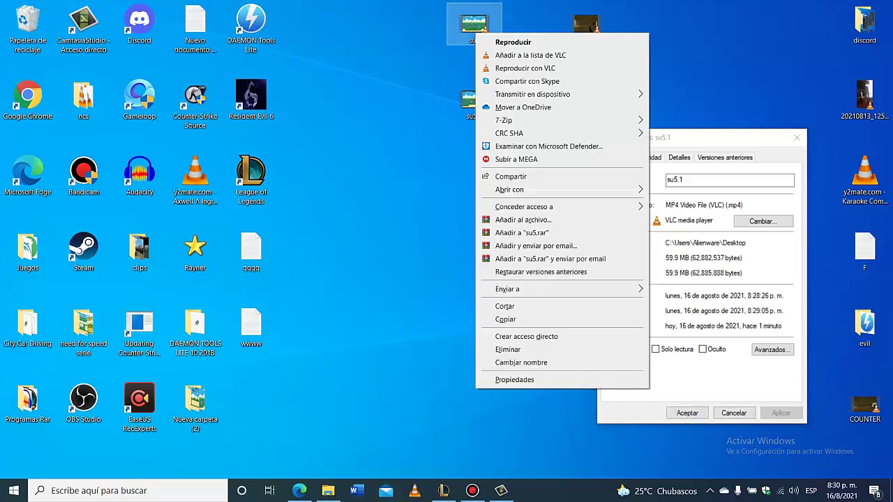
{"action": "left_click", "coordinate": [514, 380]}
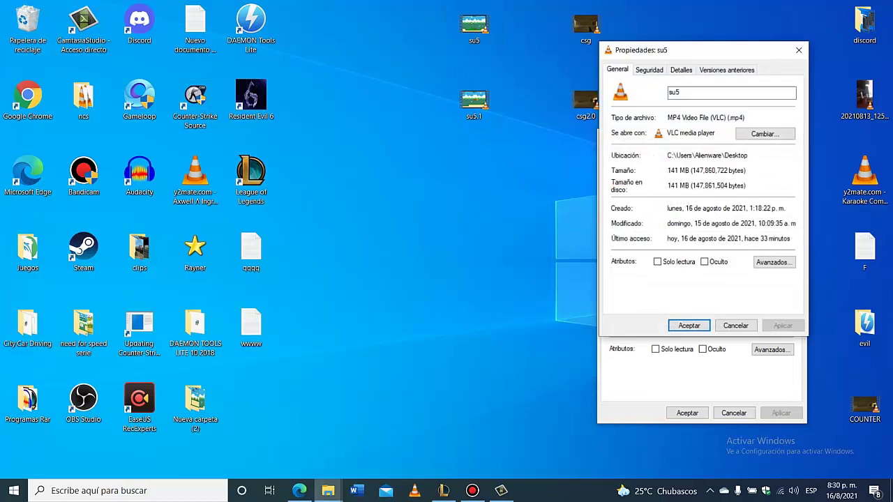
{"action": "left_click", "coordinate": [799, 51]}
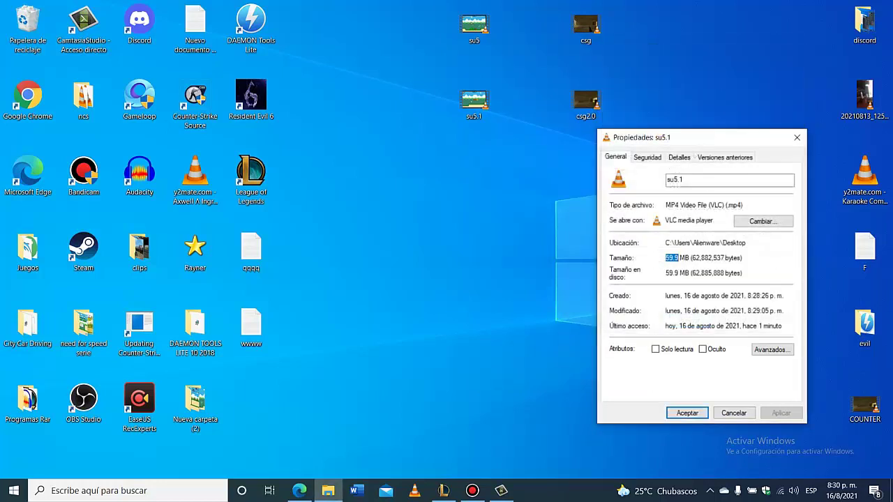
{"action": "left_click", "coordinate": [797, 137]}
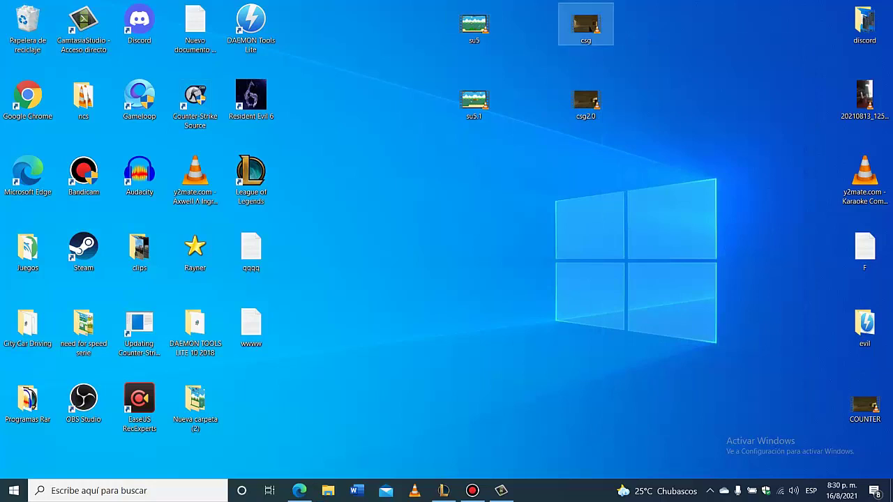
Step: Compare the file sizes of the csg and csg2.0 videos in their properties
{"action": "right_click", "coordinate": [589, 22]}
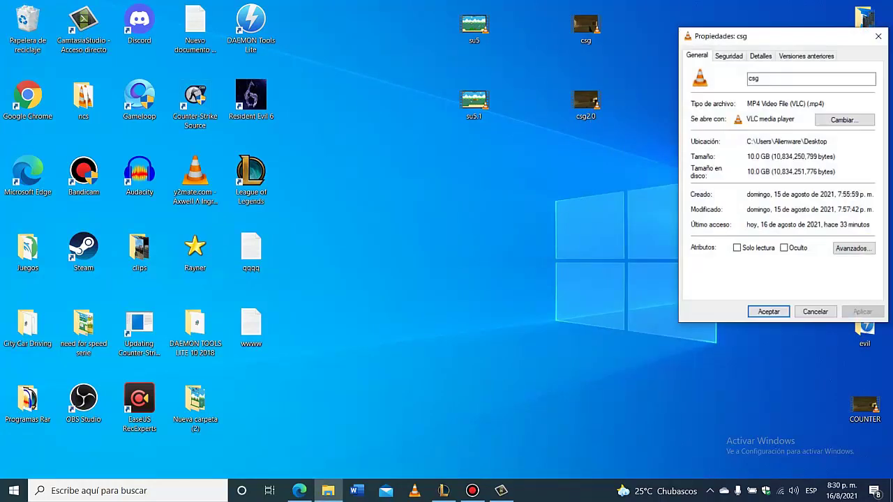
{"action": "left_click", "coordinate": [875, 38]}
{"action": "left_click", "coordinate": [586, 102]}
{"action": "right_click", "coordinate": [590, 100]}
{"action": "left_click", "coordinate": [627, 445]}
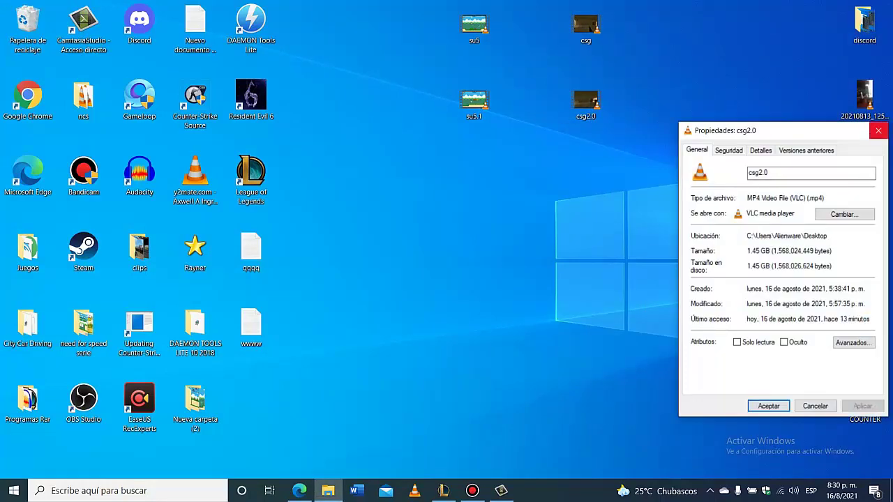
{"action": "left_click", "coordinate": [878, 131]}
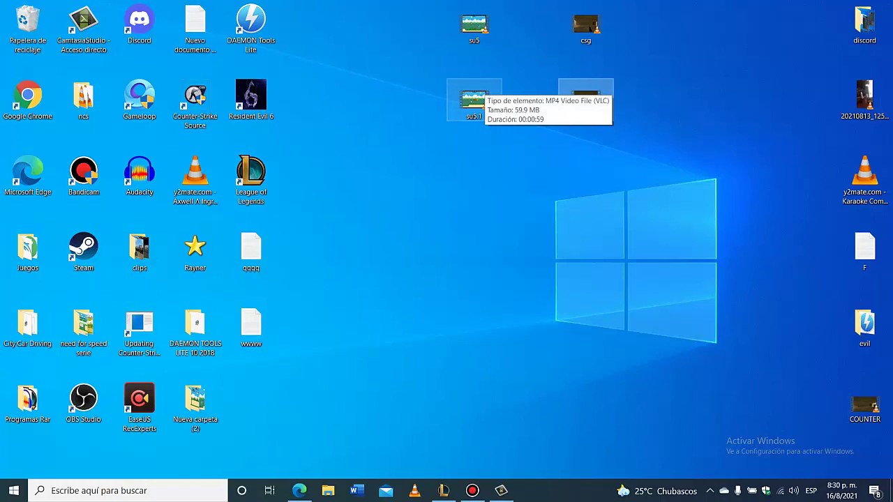
Step: Play su5 and close it, and play su5.1 from about 00:14 to compare the picture quality
{"action": "double_click", "coordinate": [474, 25]}
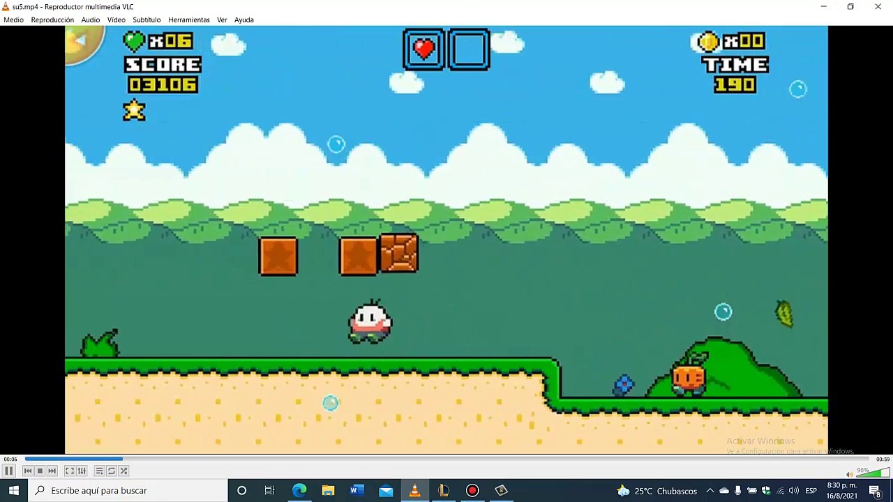
{"action": "left_click", "coordinate": [877, 6]}
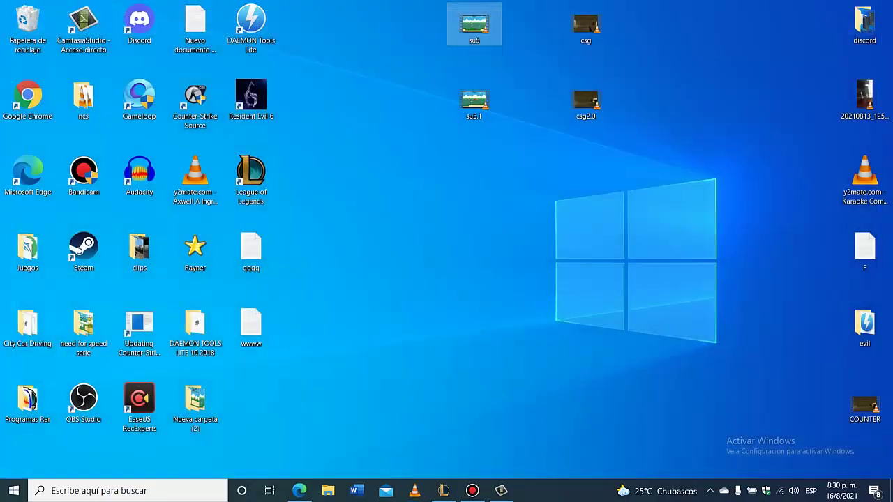
{"action": "double_click", "coordinate": [474, 101]}
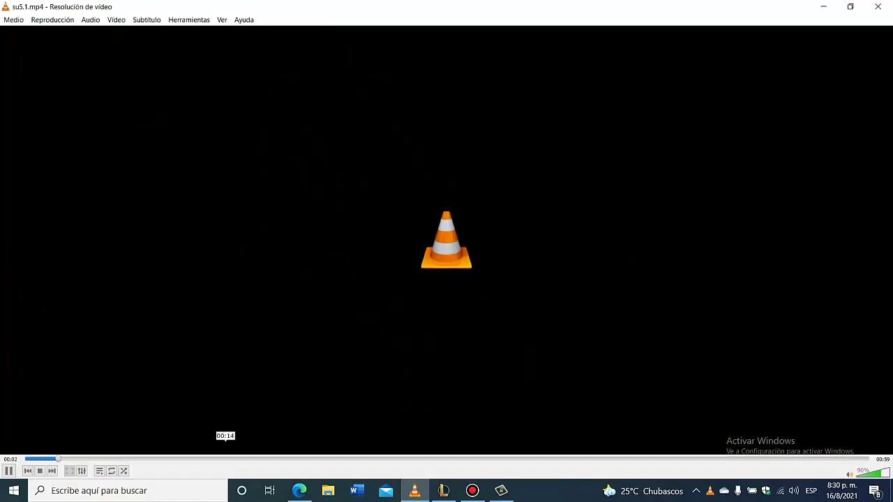
{"action": "left_click", "coordinate": [225, 458]}
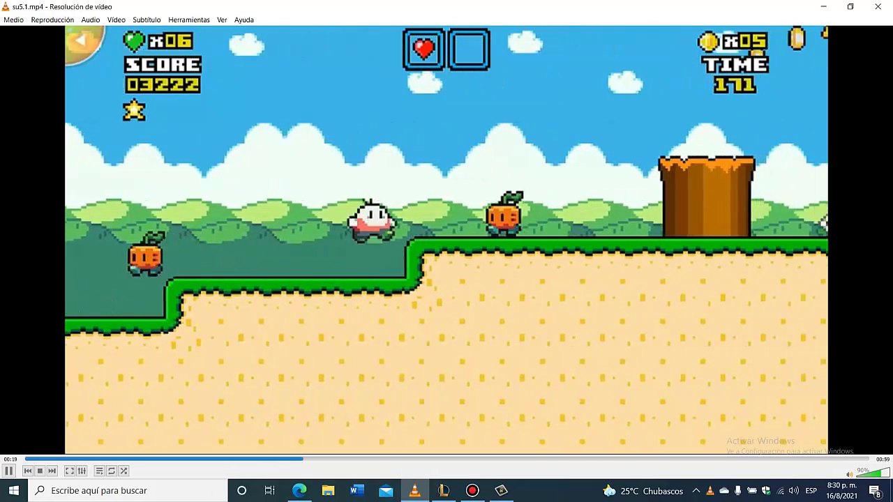
Step: Close su5.1, then play csg at about 07:42 and again from the beginning to check its picture quality, and close it
{"action": "left_click", "coordinate": [878, 6]}
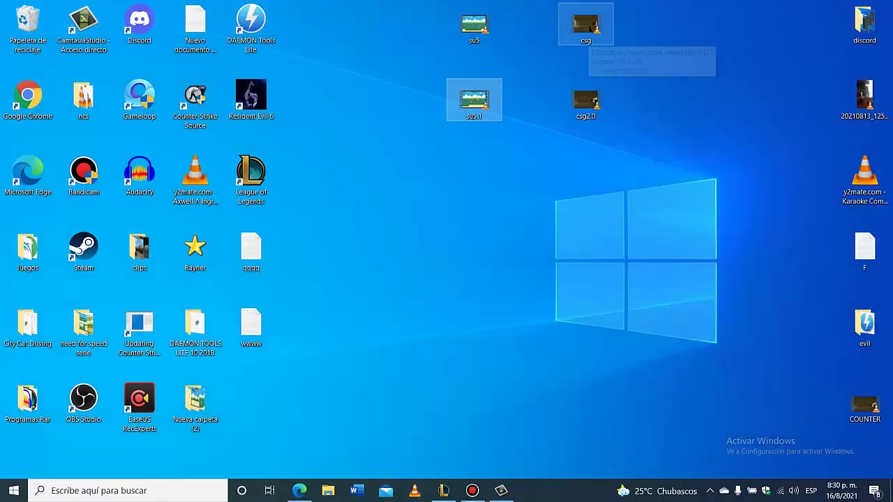
{"action": "left_click", "coordinate": [588, 31]}
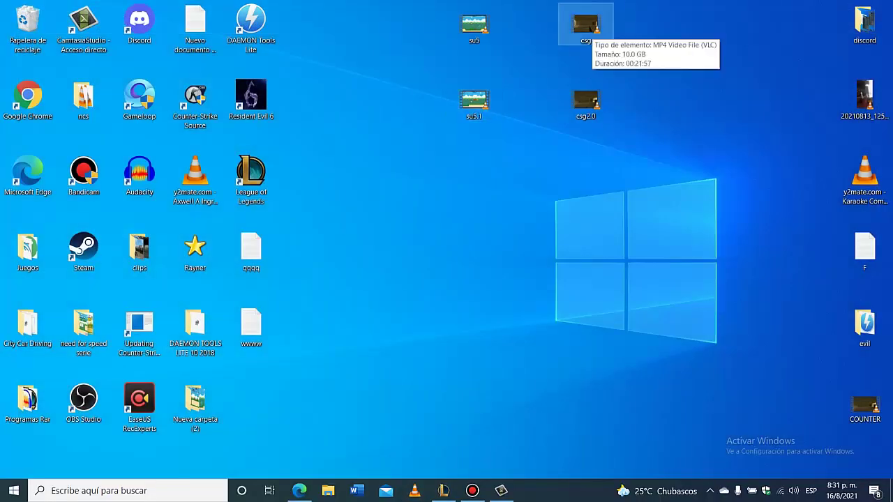
{"action": "double_click", "coordinate": [586, 27]}
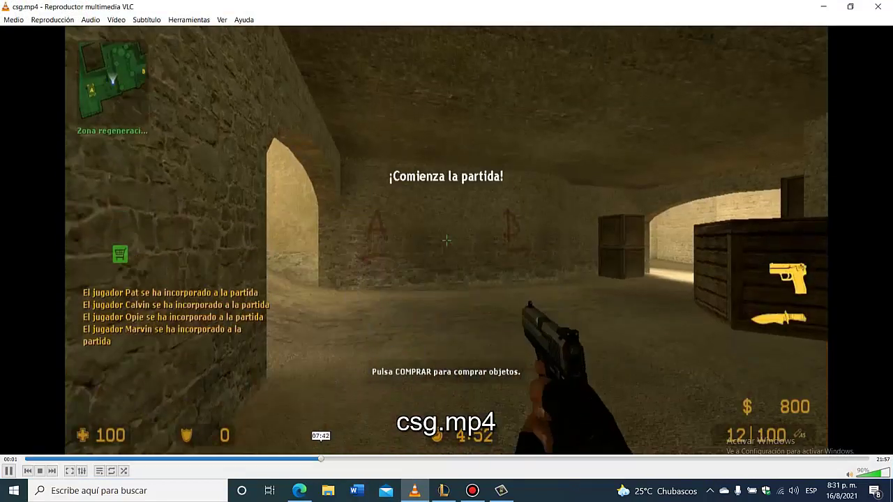
{"action": "left_click", "coordinate": [318, 458]}
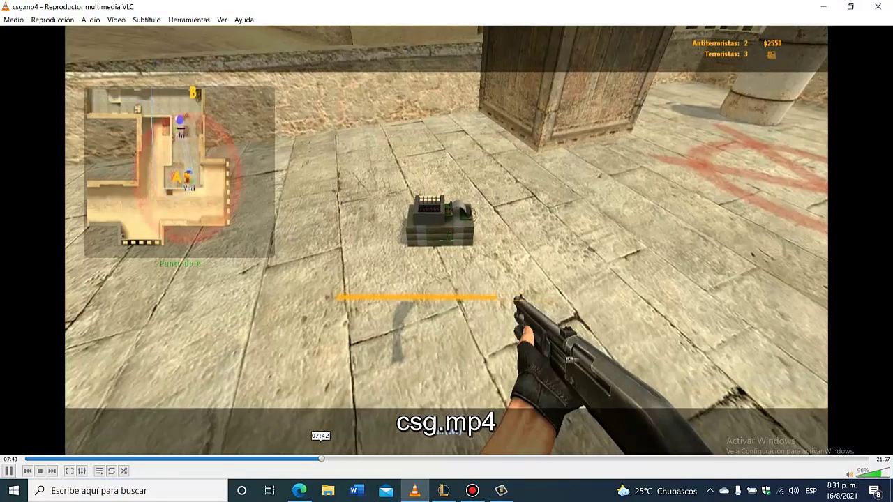
{"action": "left_click_drag", "start_coordinate": [319, 458], "coordinate": [25, 458]}
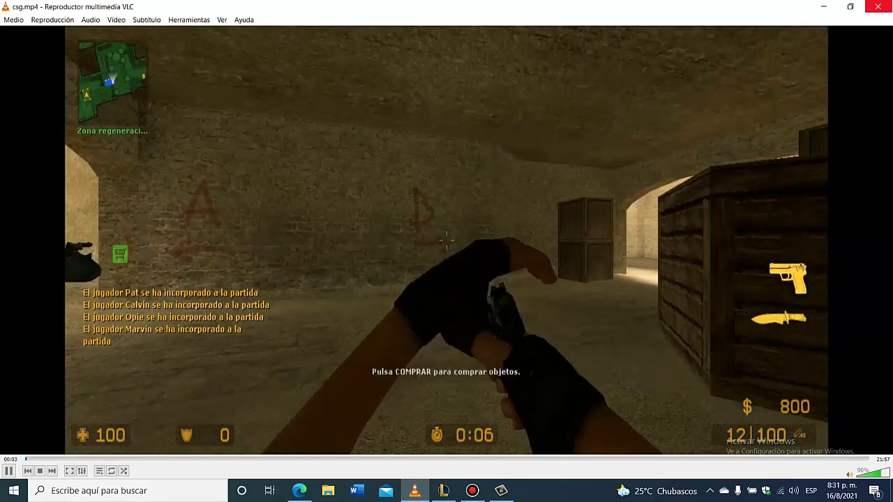
{"action": "left_click", "coordinate": [878, 7]}
Step: Play csg2.0, skipping forward through several points to compare its picture quality with csg, and close it
{"action": "left_click", "coordinate": [586, 99]}
{"action": "key", "text": "F2"}
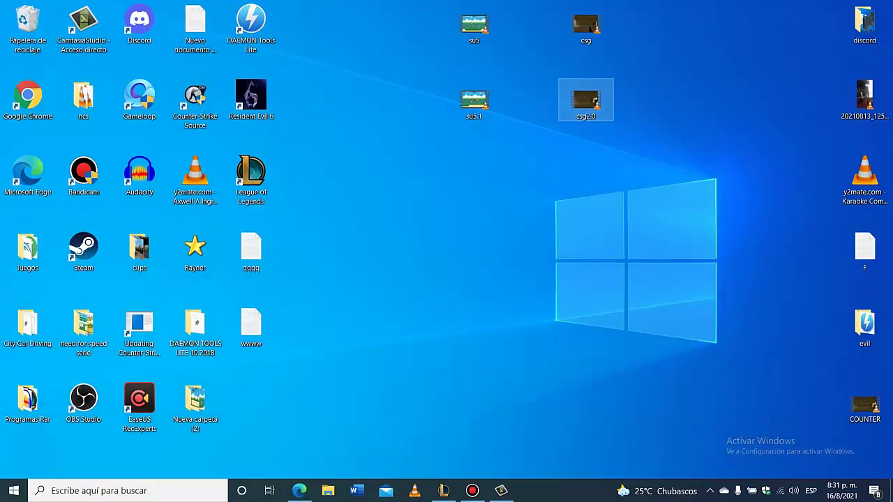
{"action": "key", "text": "Return"}
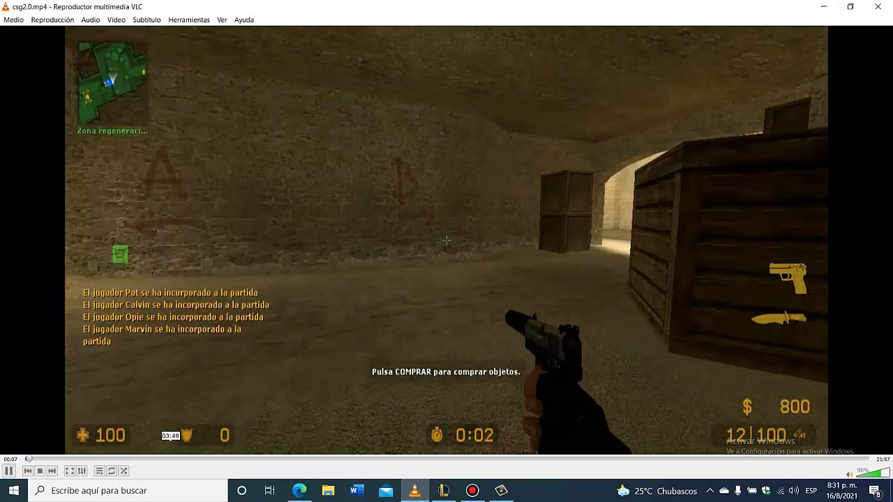
{"action": "left_click", "coordinate": [179, 459]}
{"action": "left_click", "coordinate": [230, 459]}
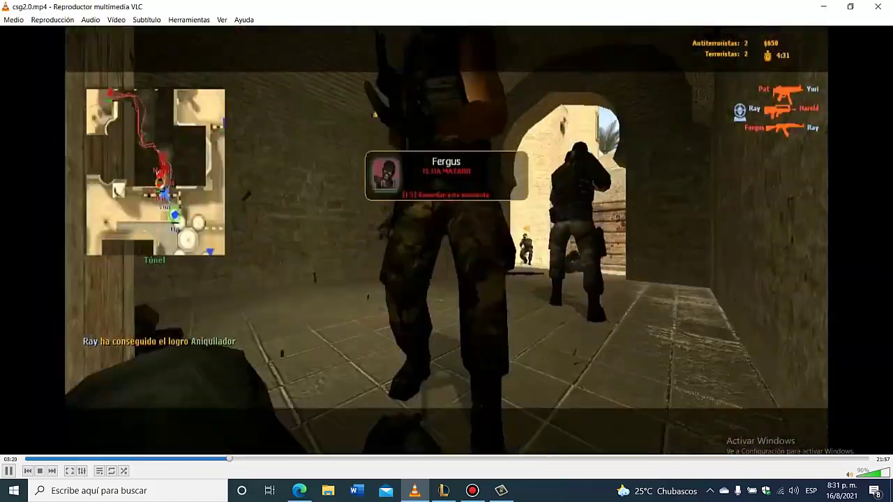
{"action": "left_click_drag", "start_coordinate": [230, 459], "coordinate": [298, 459]}
{"action": "left_click", "coordinate": [878, 7]}
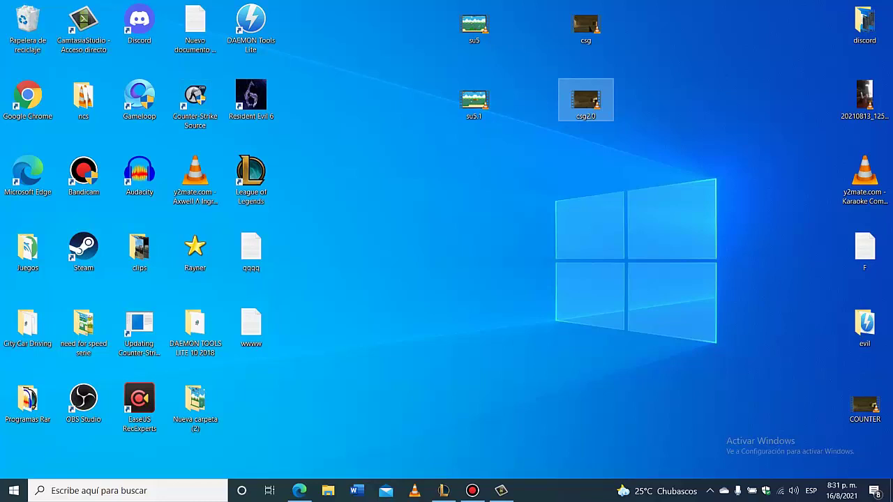
{"action": "right_click", "coordinate": [556, 210]}
{"action": "left_click", "coordinate": [591, 247]}
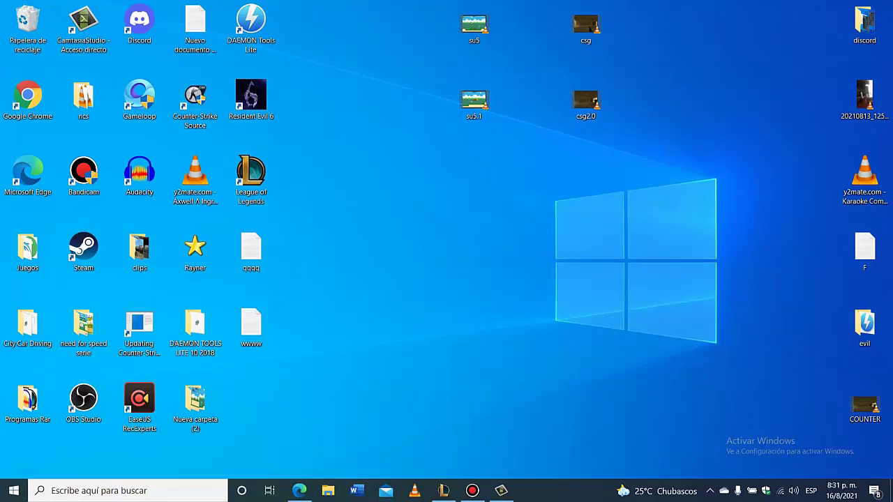
{"action": "left_click_drag", "start_coordinate": [433, 156], "coordinate": [546, 286]}
{"action": "mouse_move", "coordinate": [446, 166]}
{"action": "left_mouse_down"}
{"action": "mouse_move", "coordinate": [566, 296]}
{"action": "mouse_move", "coordinate": [582, 328]}
{"action": "mouse_move", "coordinate": [724, 380]}
{"action": "mouse_move", "coordinate": [717, 335]}
{"action": "left_mouse_up"}
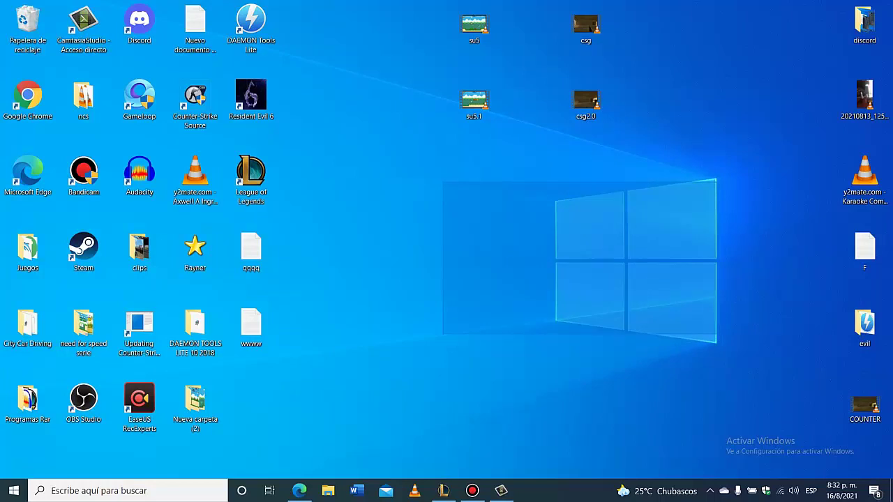
{"action": "left_click_drag", "start_coordinate": [717, 335], "coordinate": [503, 250]}
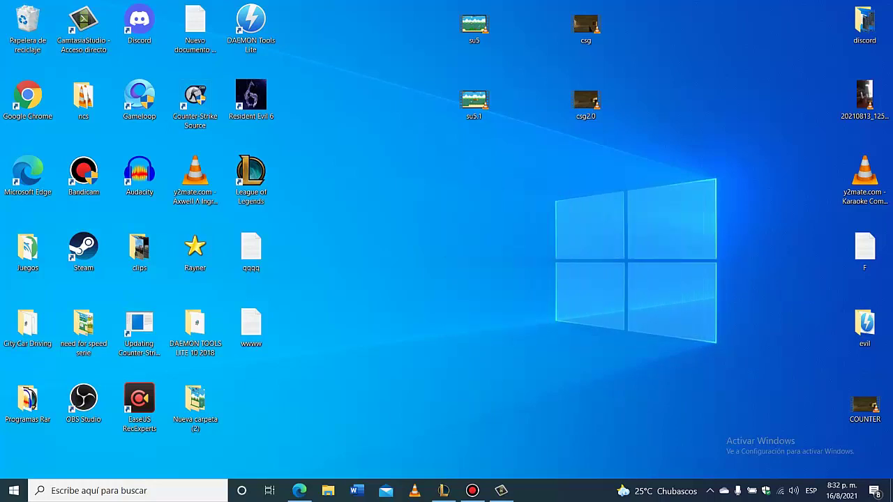
{"action": "left_click", "coordinate": [472, 491]}
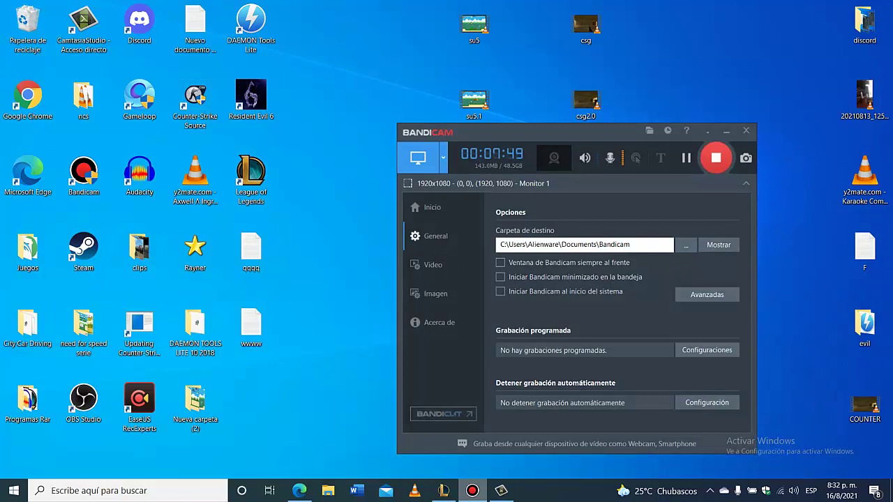